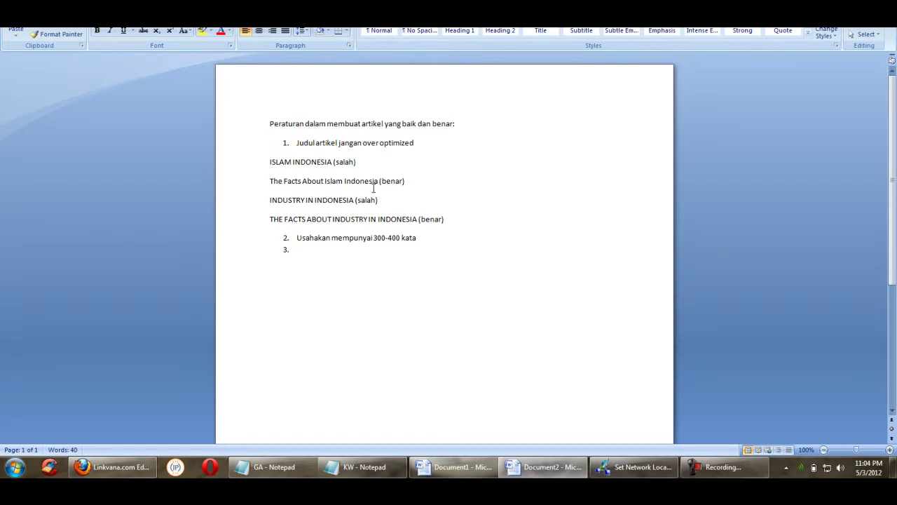
Check the word count statistics of the article rules document.
left_click(63, 450)
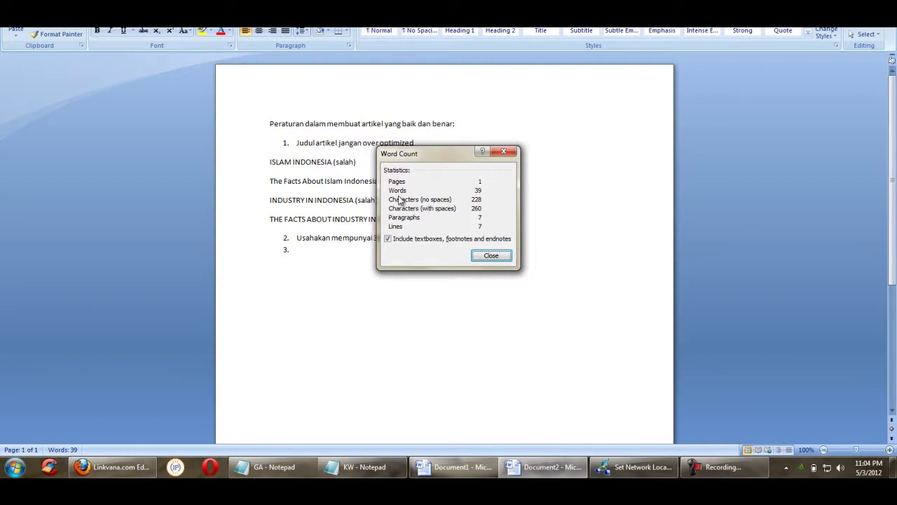
left_click(476, 254)
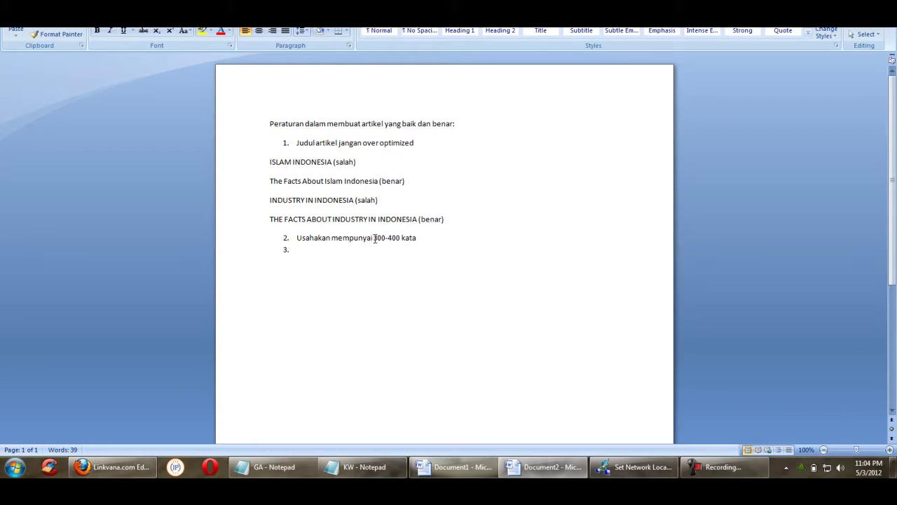
Add "Mempunyai KEYWORD DENSITY 1-4% (tidak boleh kurang, tidak boleh lebih)" as the third numbered rule and end the list.
left_click(419, 239)
type("Mempunyai KEYWORD DENSITY")
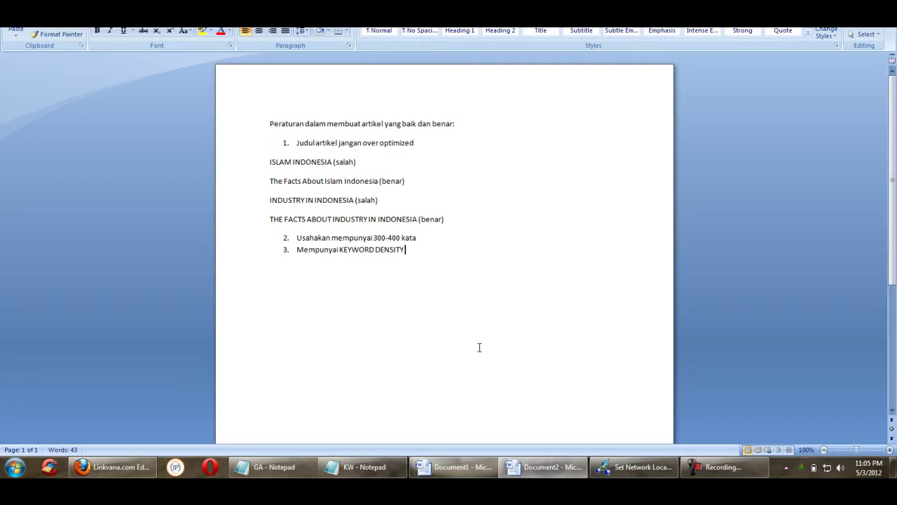
type(" 1-4% (tidak boleh kurang, tid")
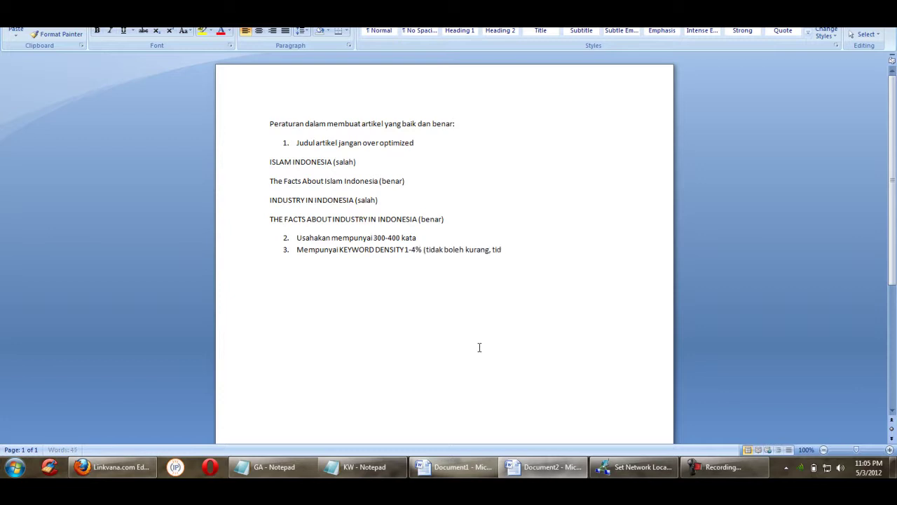
type("ak boleh lebih)")
key("Return")
key("Return")
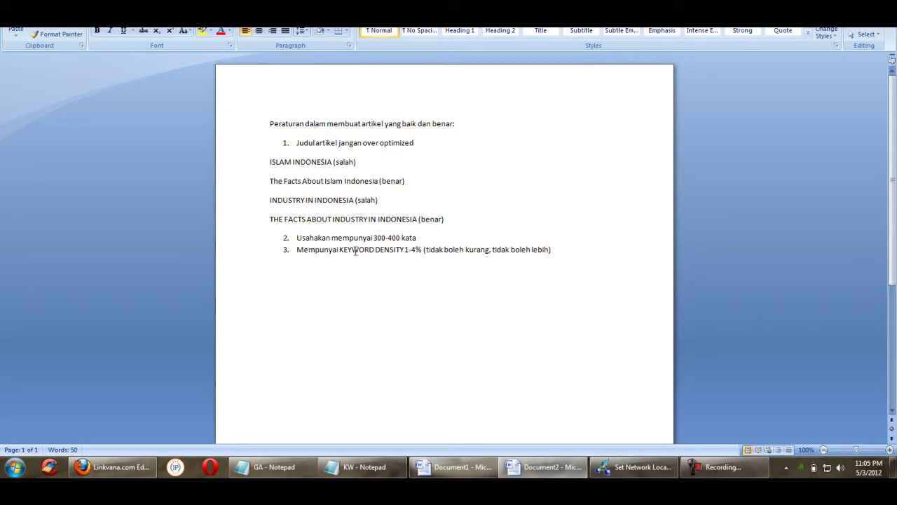
Apply the Title style to the heading line "Peraturan dalam membuat artikel yang baik dan benar:".
left_click(242, 124)
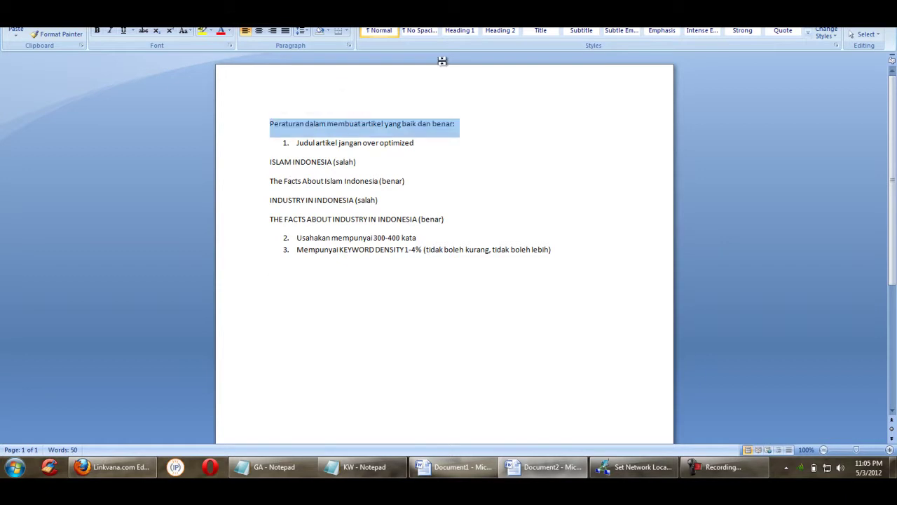
left_click(540, 30)
left_click(452, 180)
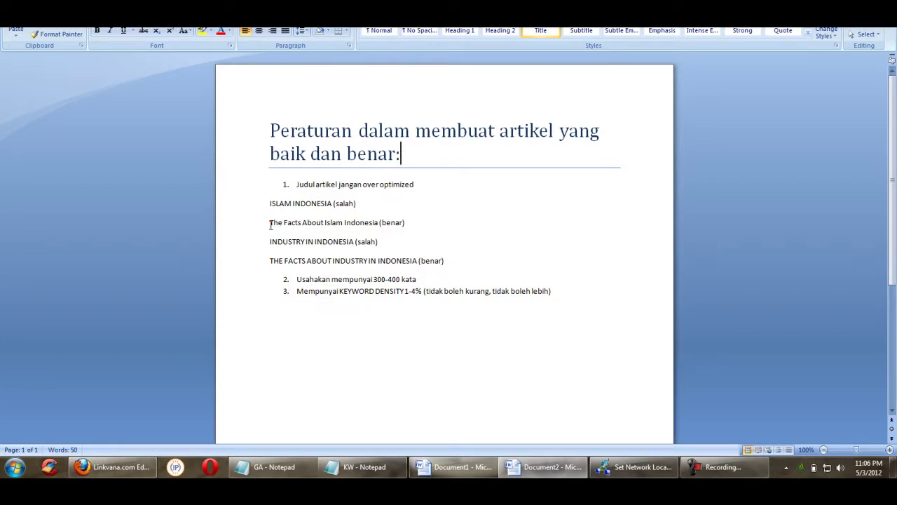
Copy the example title "The Facts About Islam Indonesia" and paste it into a new Word document.
left_click_drag(271, 222, 354, 229)
key("ctrl+c")
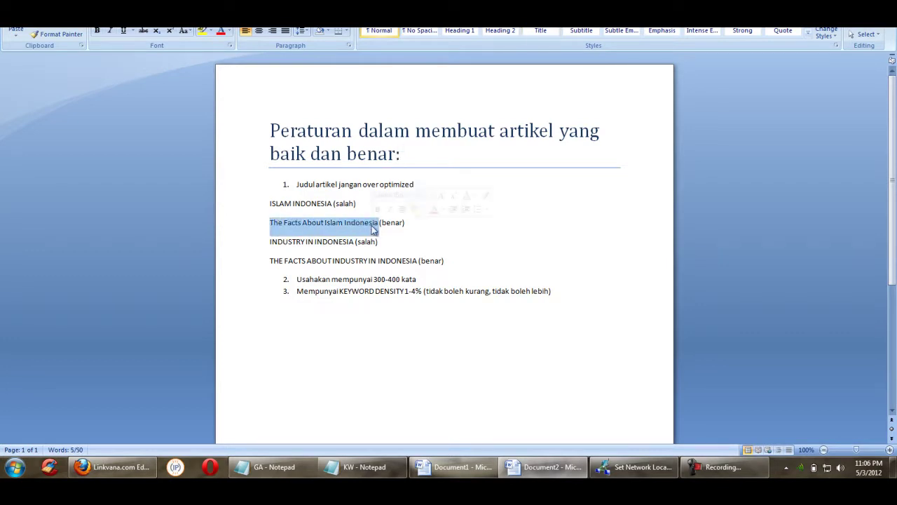
key("super")
type("word")
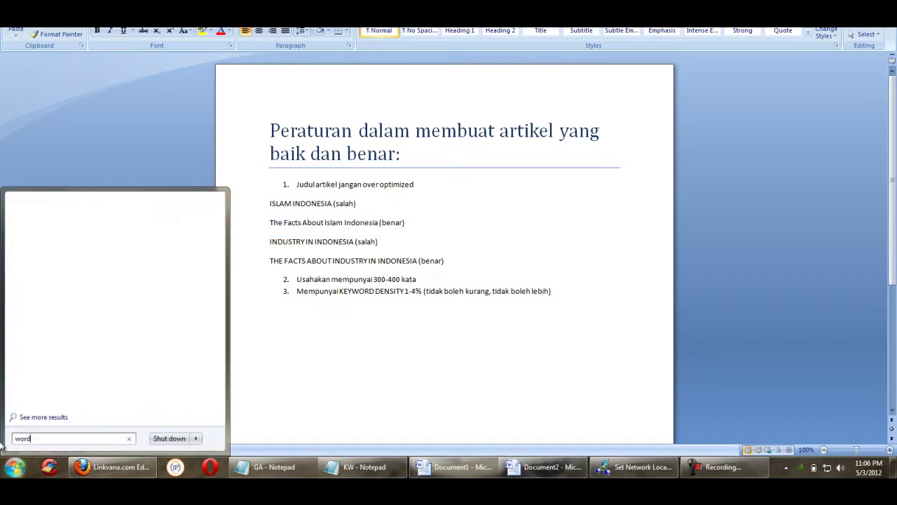
left_click(90, 218)
key("ctrl+v")
Format the pasted line in the new document with the Title style and start an empty paragraph below it.
left_click(232, 130)
left_click(540, 30)
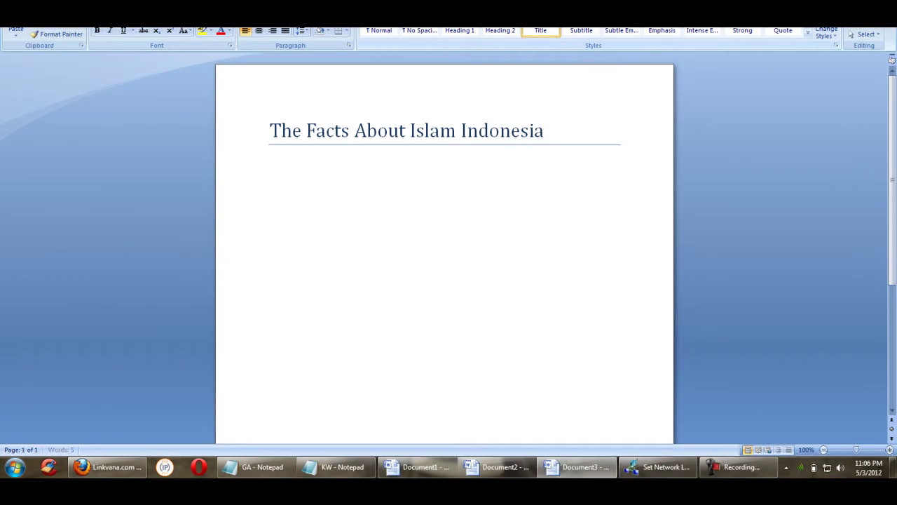
left_click(552, 132)
key("Return")
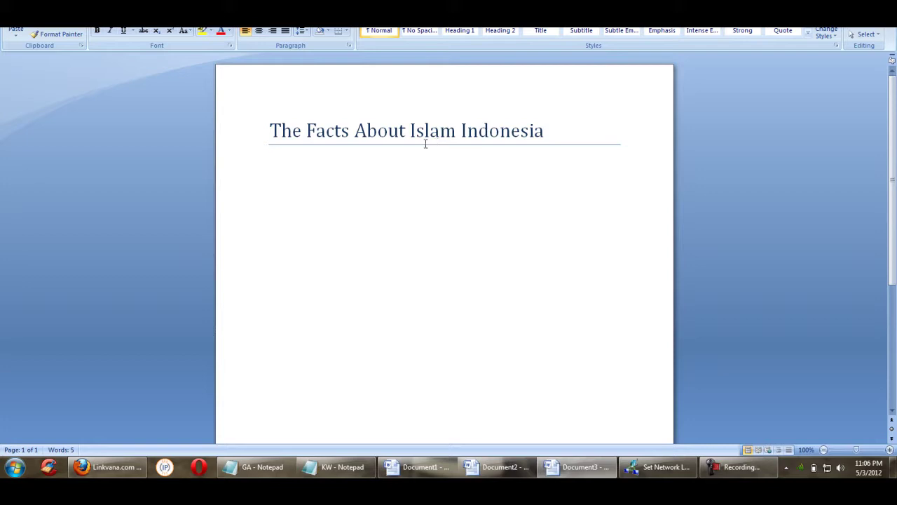
Switch to Firefox and load google.com.
left_click(141, 462)
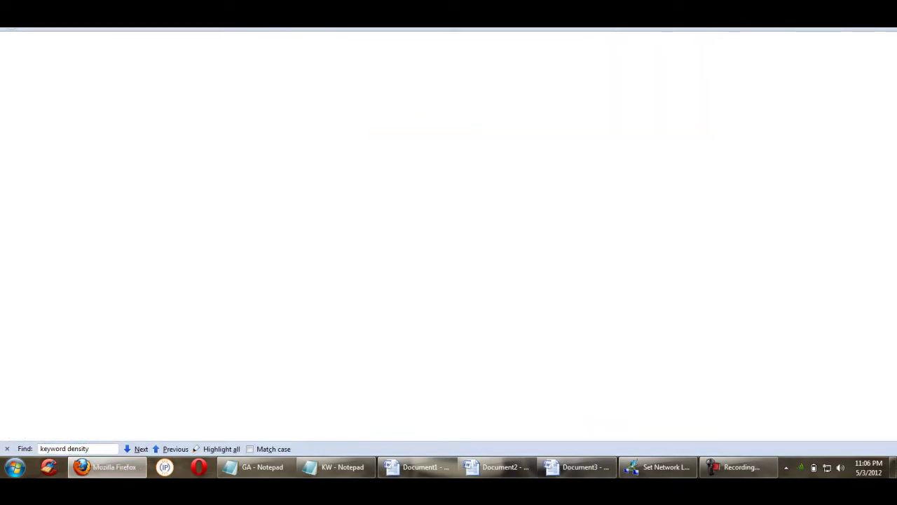
type("google.com")
key("Return")
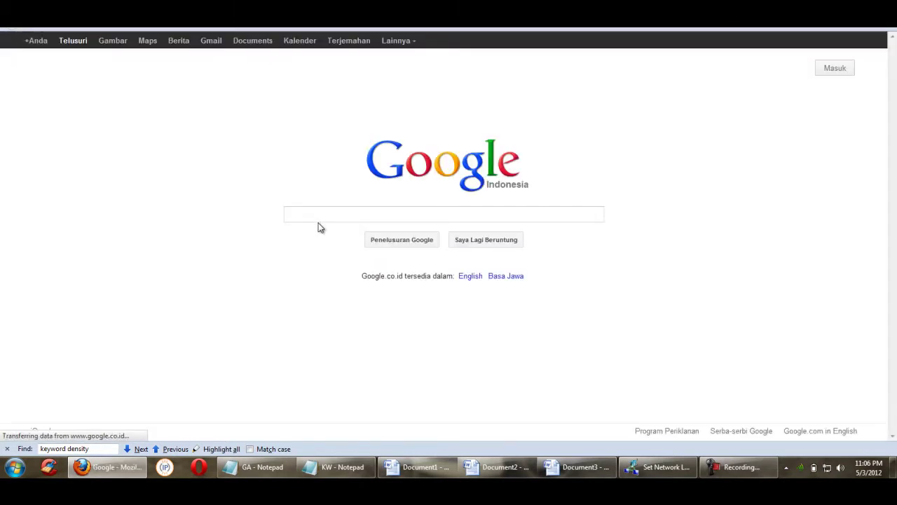
Search Google for "islam di indonesia".
type("slam")
key("BackSpace")
key("BackSpace")
key("BackSpace")
key("BackSpace")
key("BackSpace")
type("islam di indonesi")
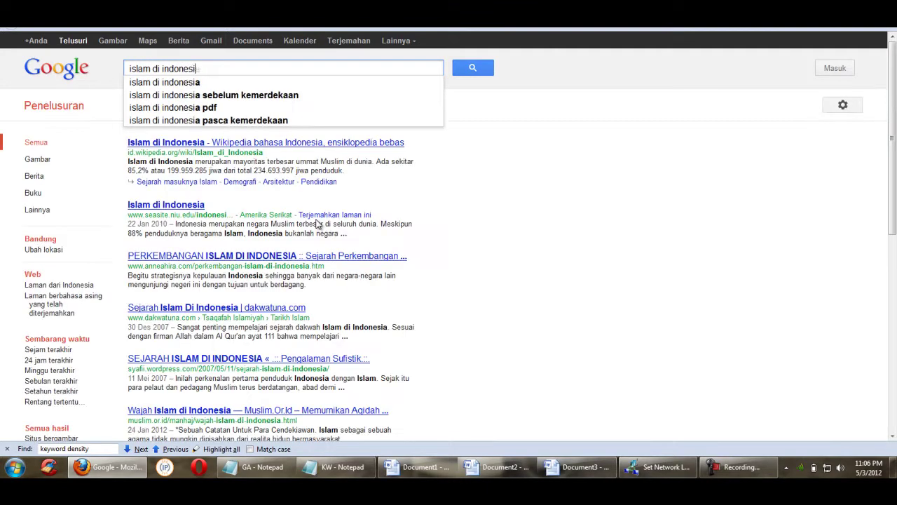
type("a")
key("Return")
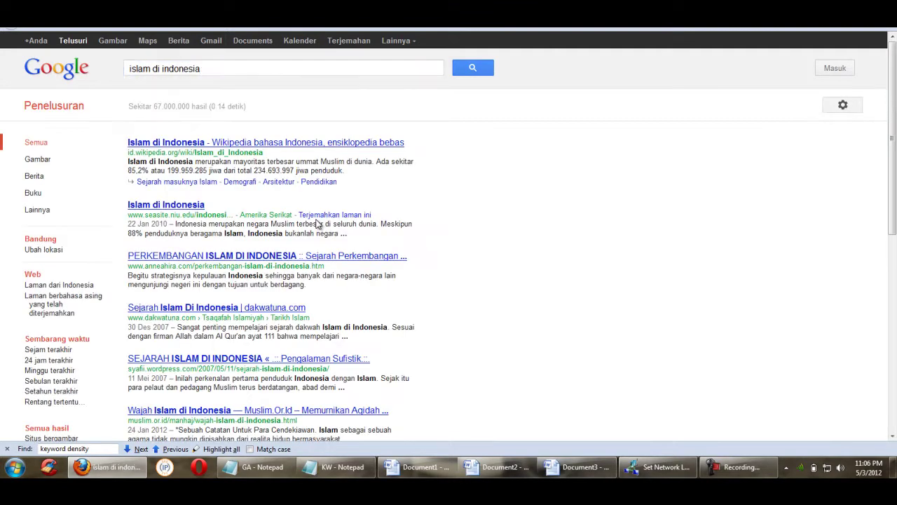
Open the Indonesian Wikipedia article "Islam di Indonesia" from the search results and skim through its sections.
left_click(279, 147)
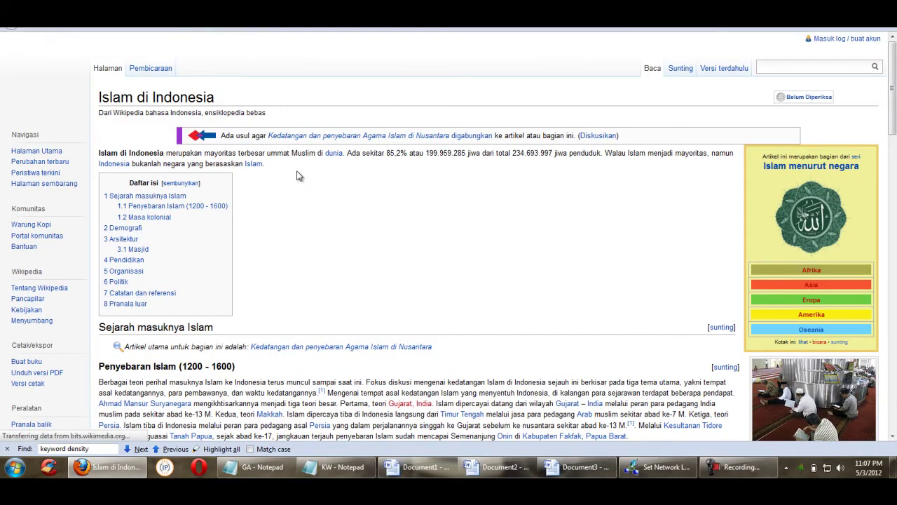
scroll(297, 175, "down", 10)
scroll(297, 176, "down", 15)
scroll(297, 176, "up", 4)
scroll(298, 176, "up", 20)
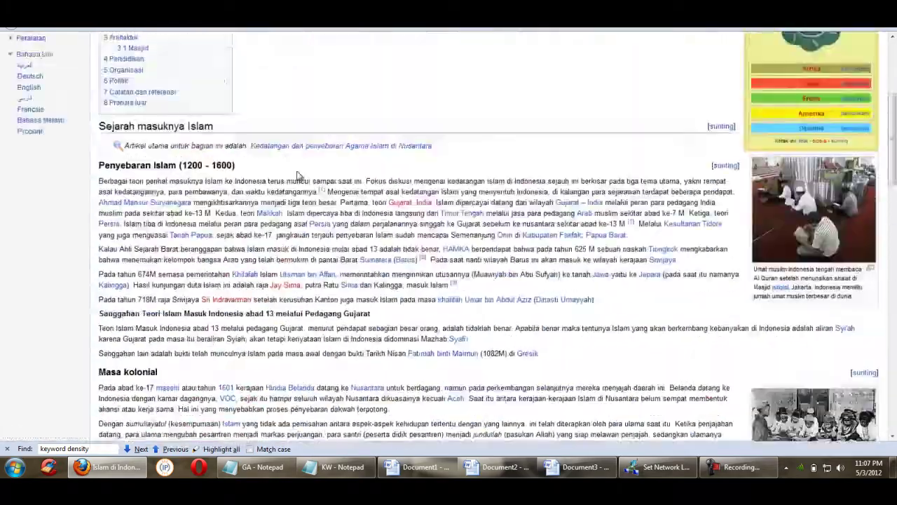
left_click_drag(294, 183, 325, 203)
left_click(352, 228)
scroll(384, 240, "down", 1)
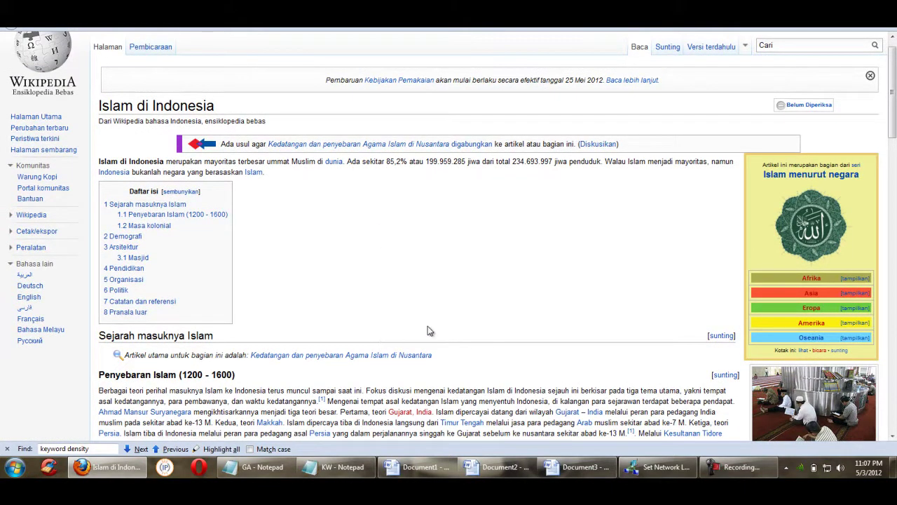
View the Wikipedia article's opening sections alongside the titled Word document, ending in the Word document.
left_click(576, 468)
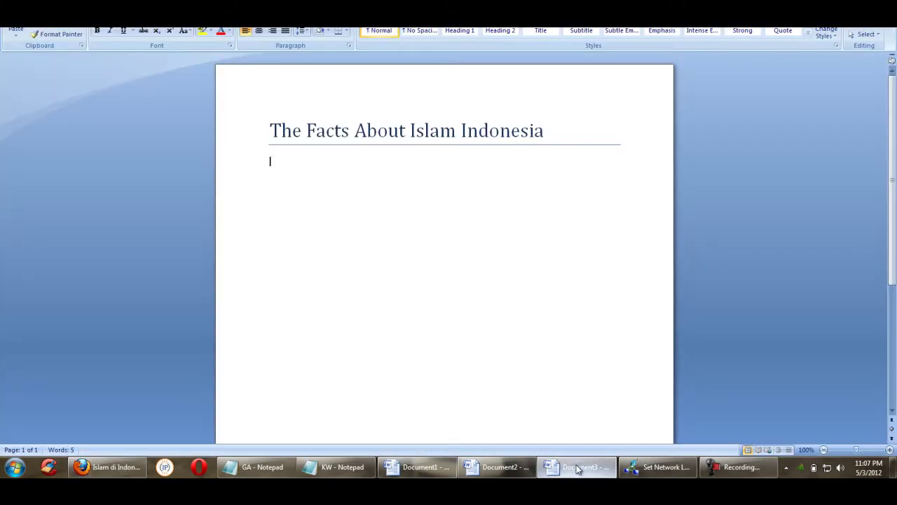
left_click(576, 468)
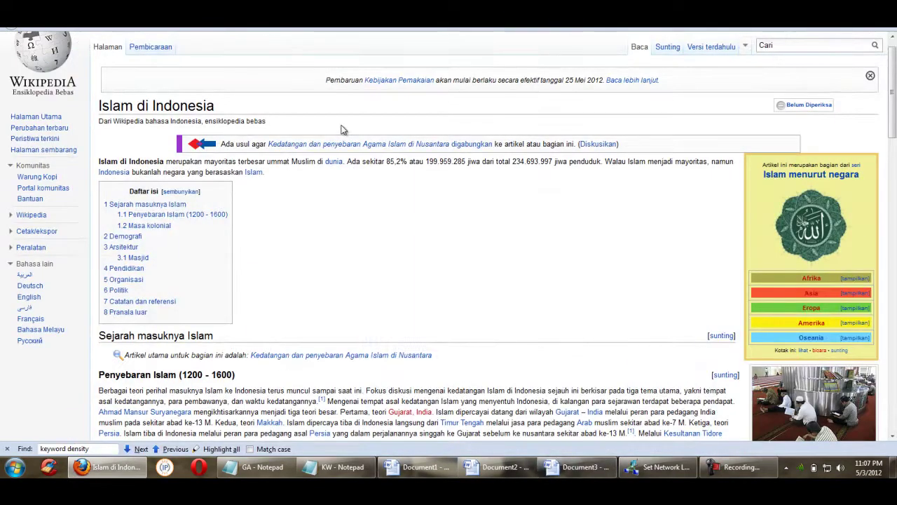
scroll(344, 131, "down", 2)
scroll(344, 129, "down", 2)
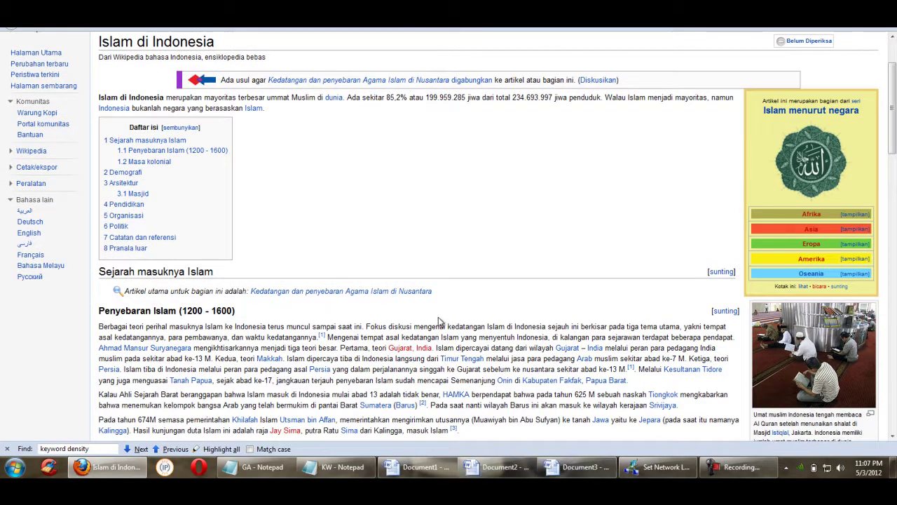
mouse_move(576, 466)
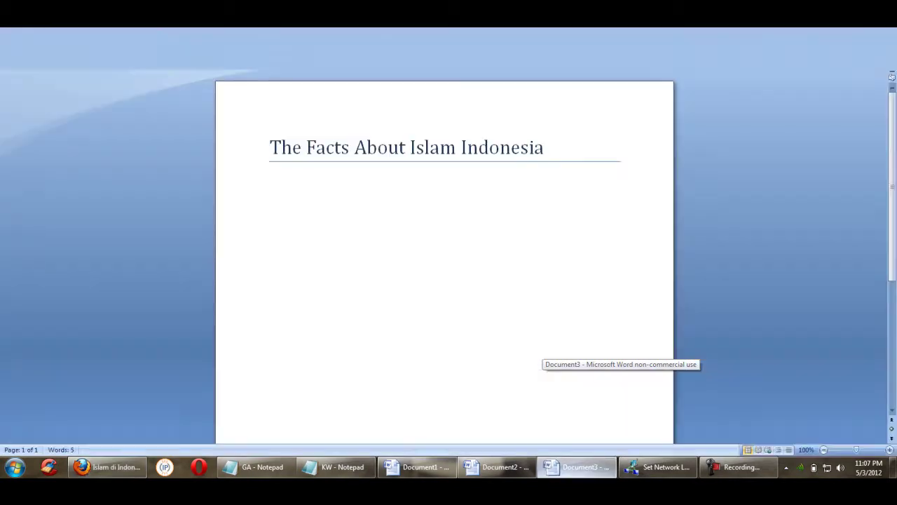
left_click(616, 410)
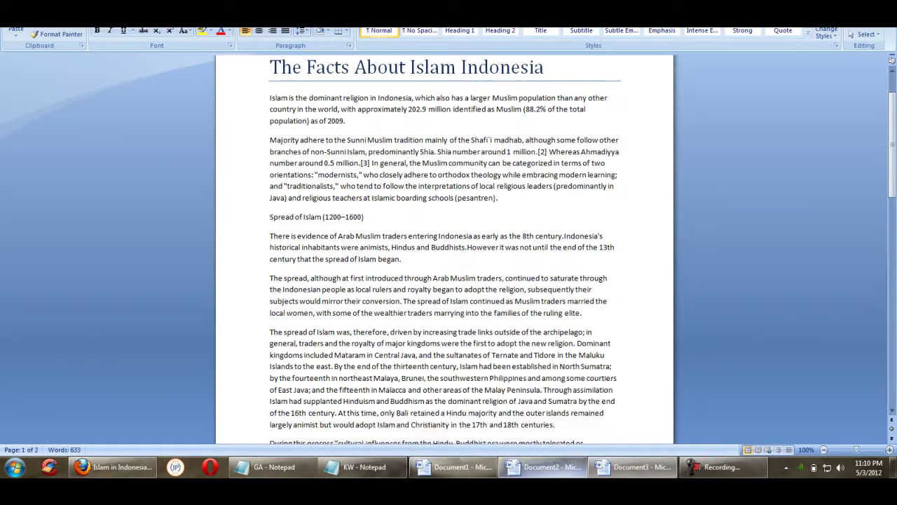
Bring up the Word article "The Facts About Islam Indonesia" and check its word count statistics.
mouse_move(547, 467)
left_click(542, 410)
left_click(663, 410)
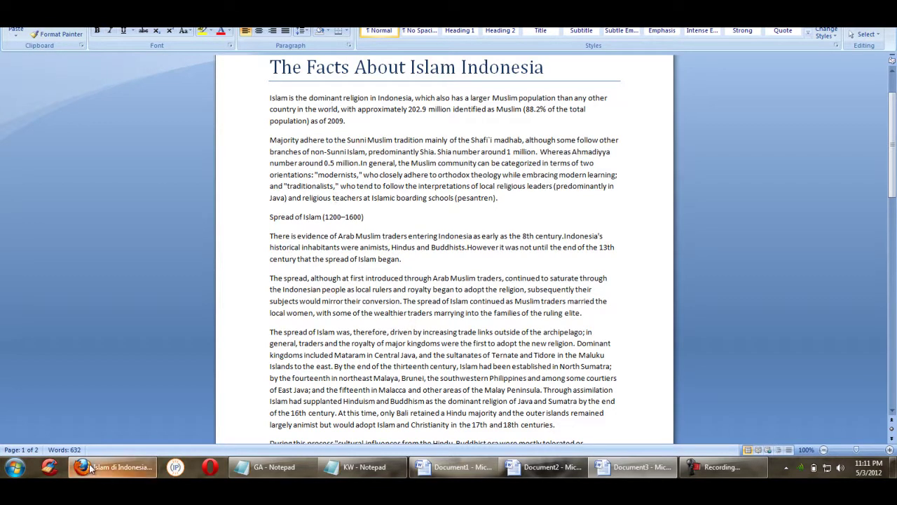
left_click(65, 450)
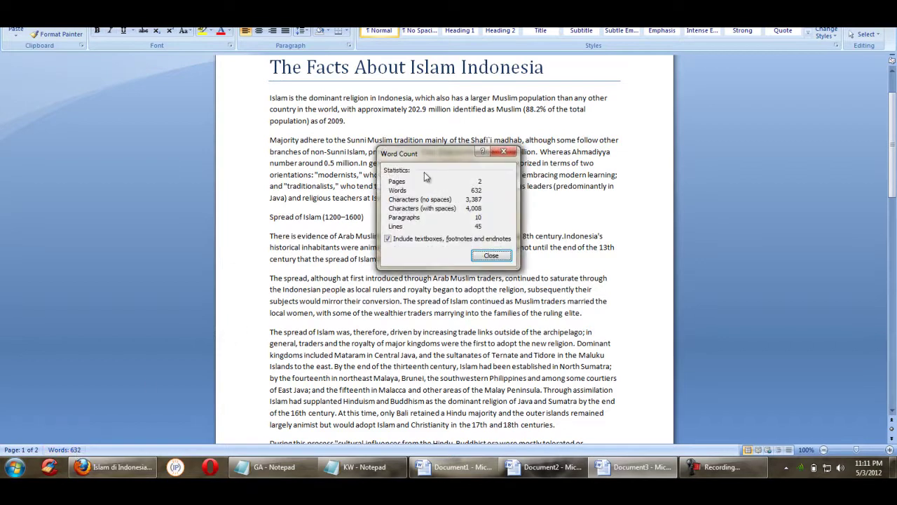
left_click(504, 153)
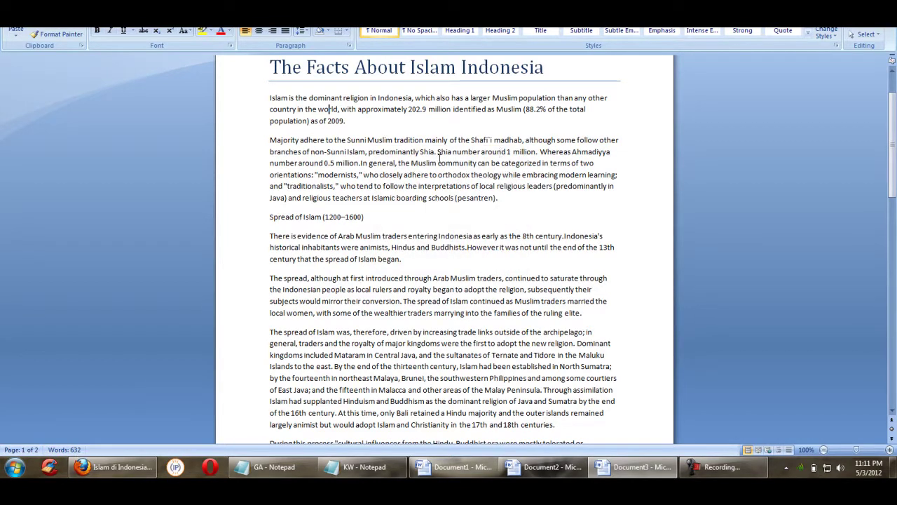
Glance back at the Wikipedia page "Islam di Indonesia" in Firefox and return to the Word article.
left_click(438, 161)
left_click(130, 469)
left_click(130, 470)
left_click(130, 475)
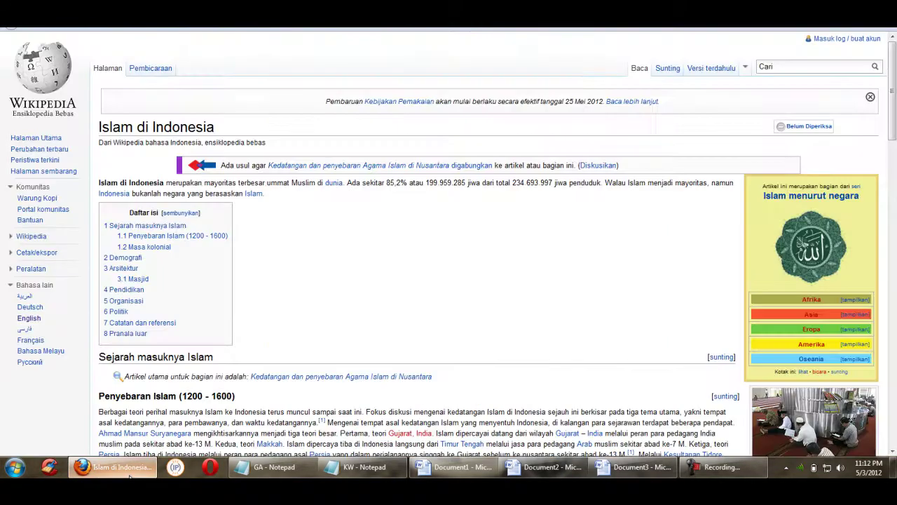
left_click(130, 475)
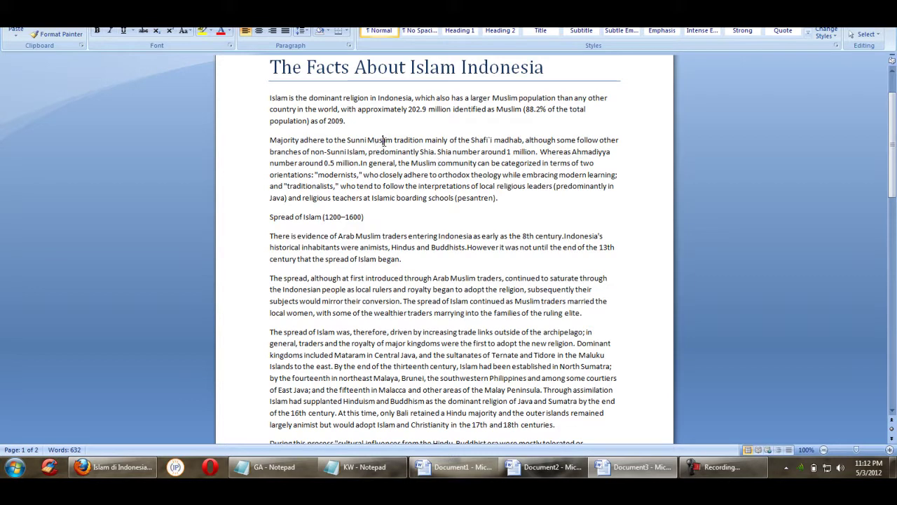
key("Right")
key("Right")
key("Right")
key("Right")
key("Right")
key("Right")
key("Right")
key("Right")
key("Right")
key("Right")
key("Right")
key("Right")
key("Right")
key("Right")
key("Right")
key("Right")
key("Right")
key("Right")
key("Right")
key("Right")
key("Right")
key("Right")
key("Right")
key("Right")
key("Right")
key("Right")
key("Right")
key("Right")
key("Right")
key("Right")
key("Right")
key("Right")
key("Right")
key("Right")
key("Right")
key("Right")
key("Right")
key("Right")
key("Right")
key("Right")
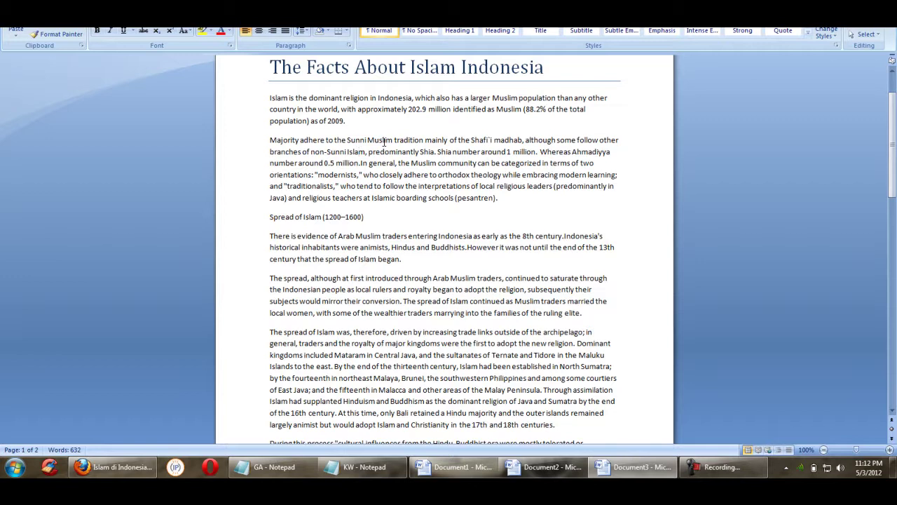
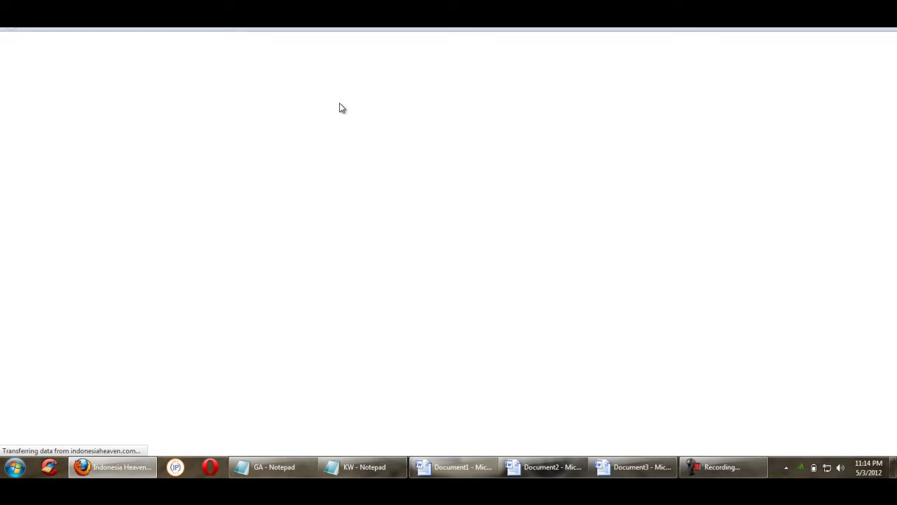
Sign in to the Indonesia Heaven WordPress admin by entering the account password.
left_click_drag(476, 219, 351, 194)
type("●●●●●")
key("Return")
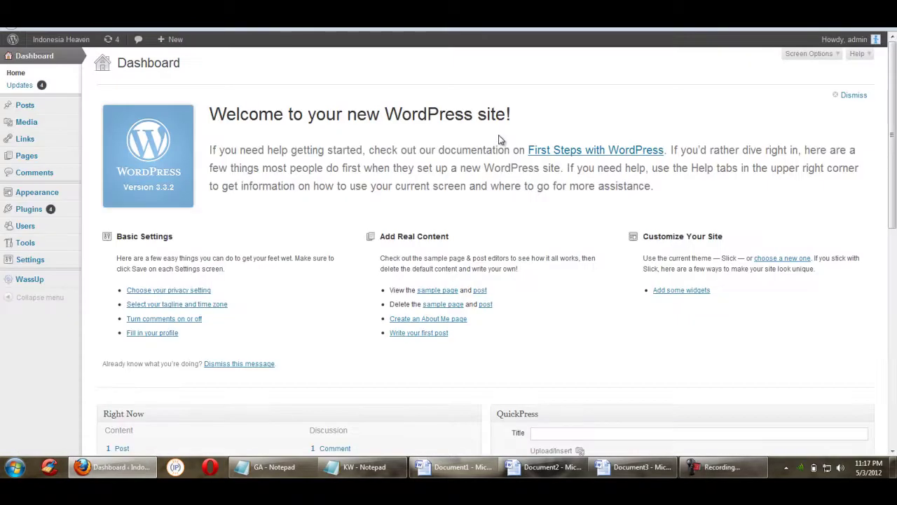
Start a new WordPress post and title it "The Facts About Islam Indonesia", copying the title from the Word article and dismissing the uploader notice.
mouse_move(74, 106)
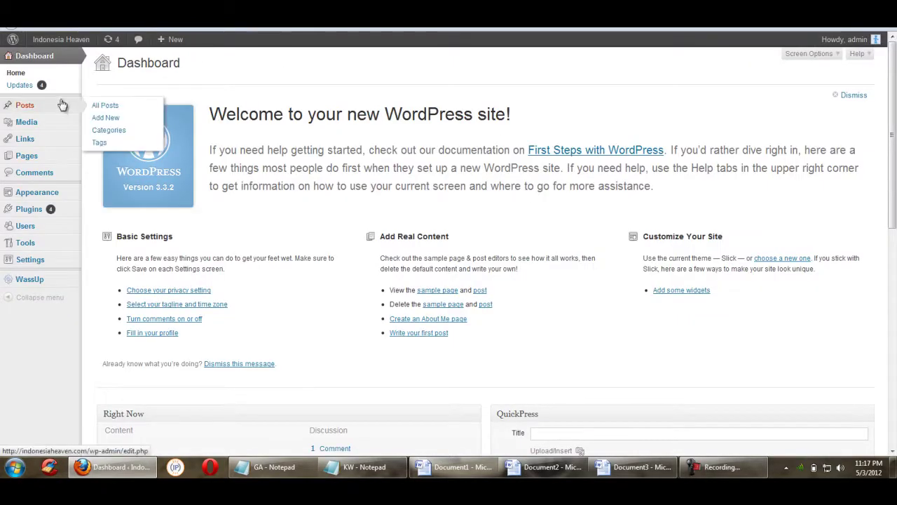
left_click(102, 121)
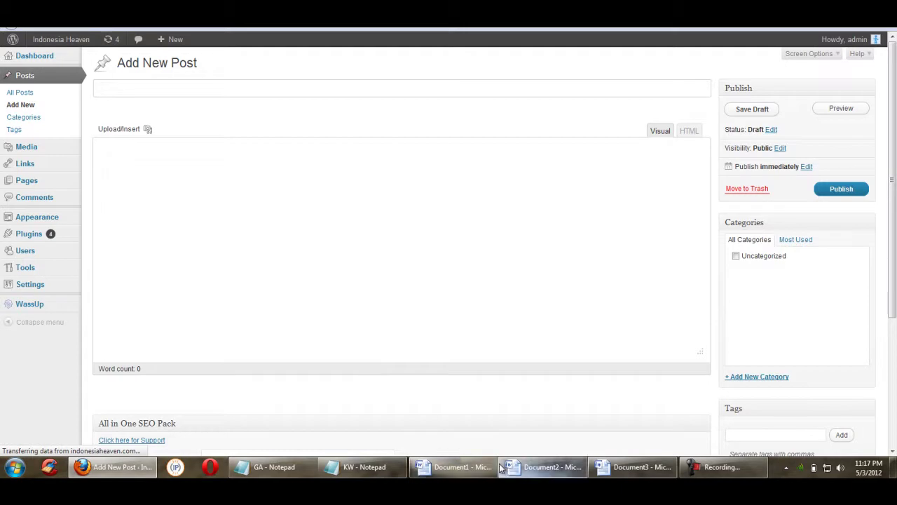
left_click(554, 466)
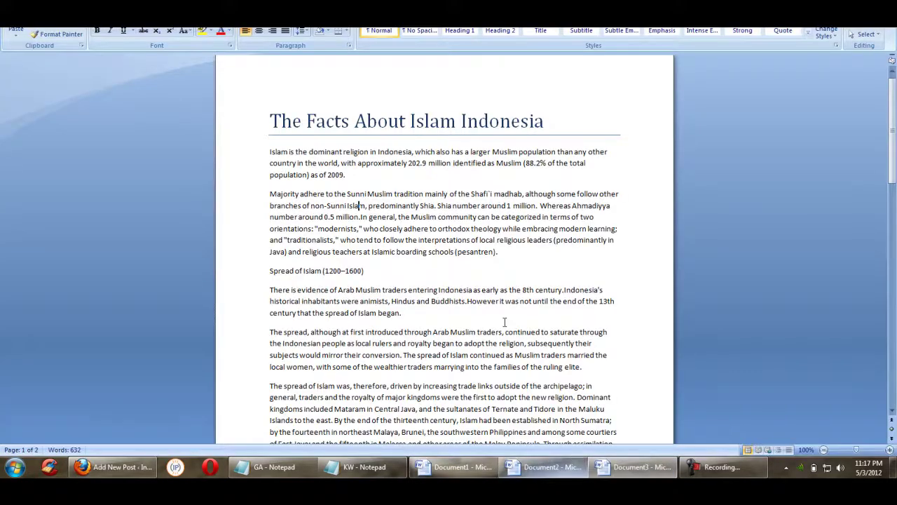
left_click(239, 138)
key("ctrl+c")
left_click(116, 466)
key("ctrl+v")
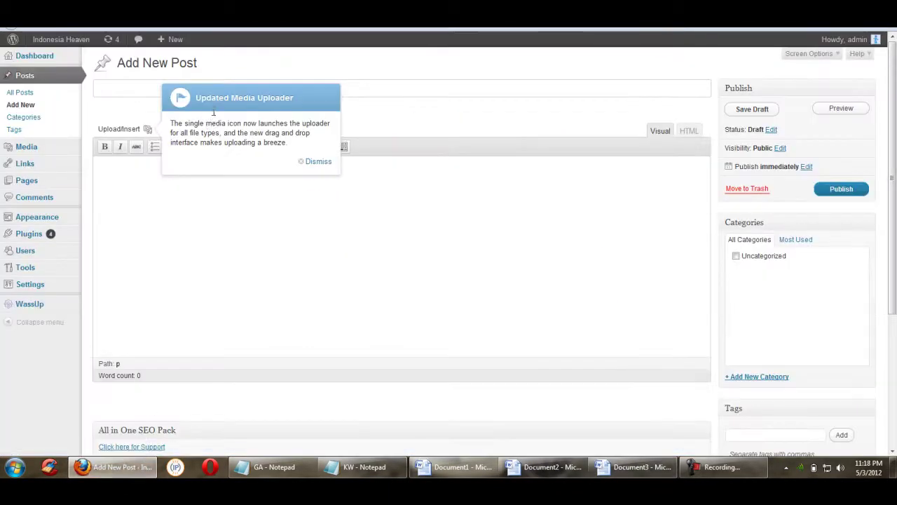
left_click(316, 162)
Copy the full article text below the title in the Word document into the body of the WordPress post.
left_click(241, 222)
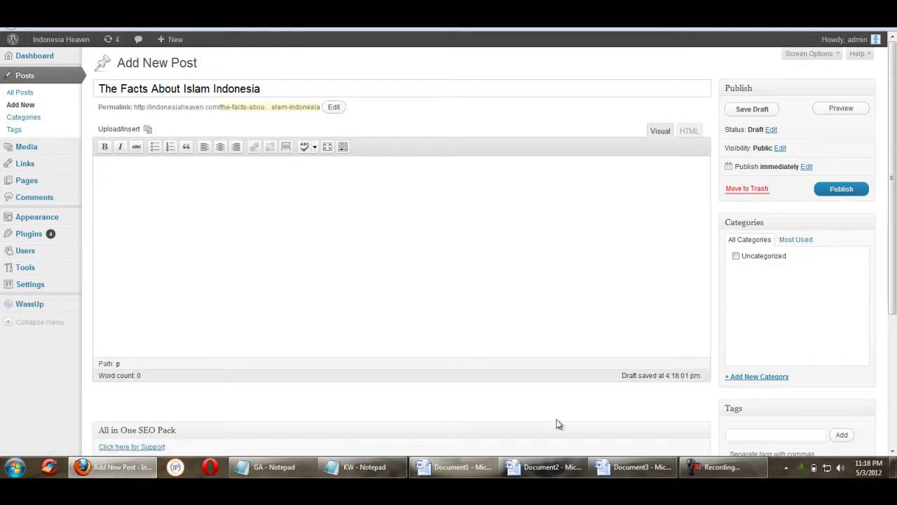
left_click(630, 467)
mouse_move(236, 155)
left_mouse_down()
mouse_move(236, 441)
mouse_move(266, 124)
mouse_move(265, 138)
left_mouse_up()
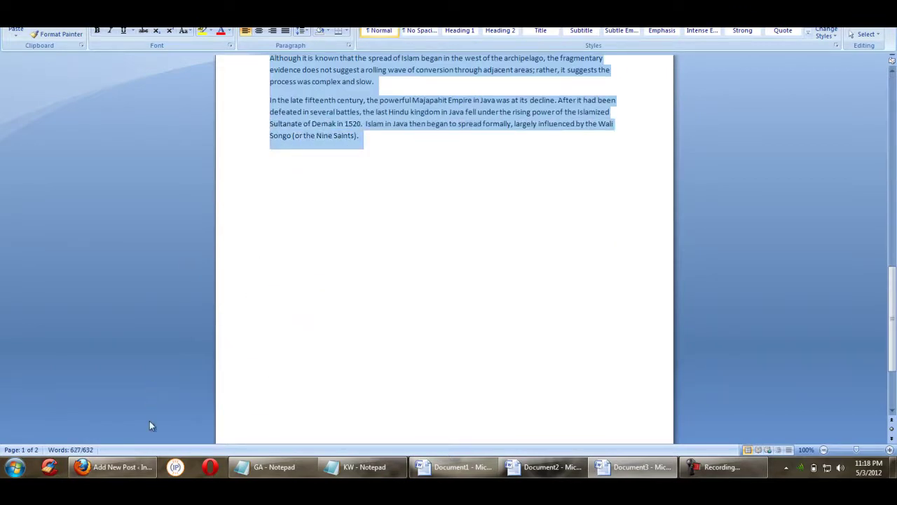
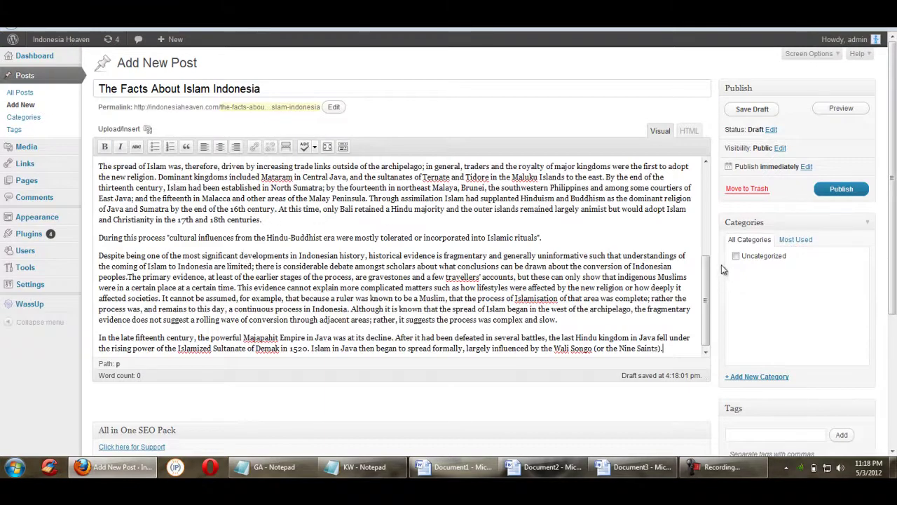
Create a new category named "religion" for the post.
left_click(733, 379)
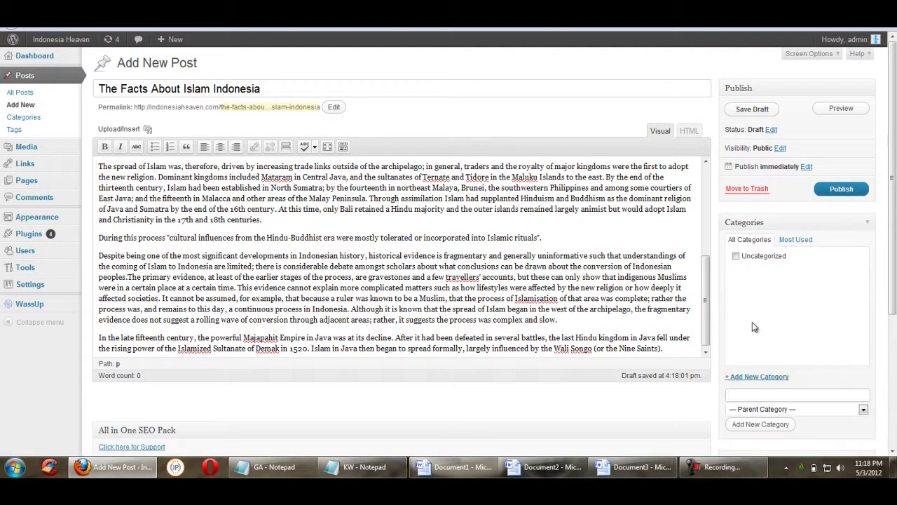
scroll(893, 302, "down", 2)
left_click_drag(893, 302, 888, 307)
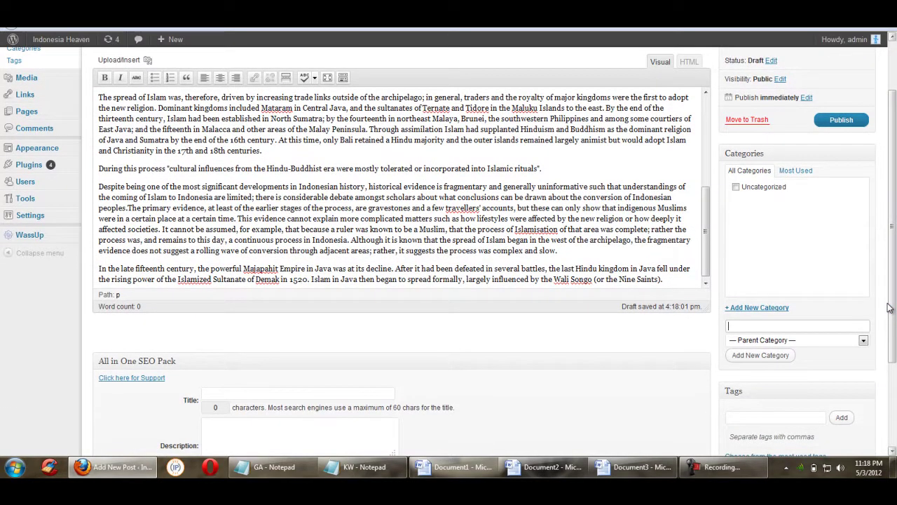
type("I")
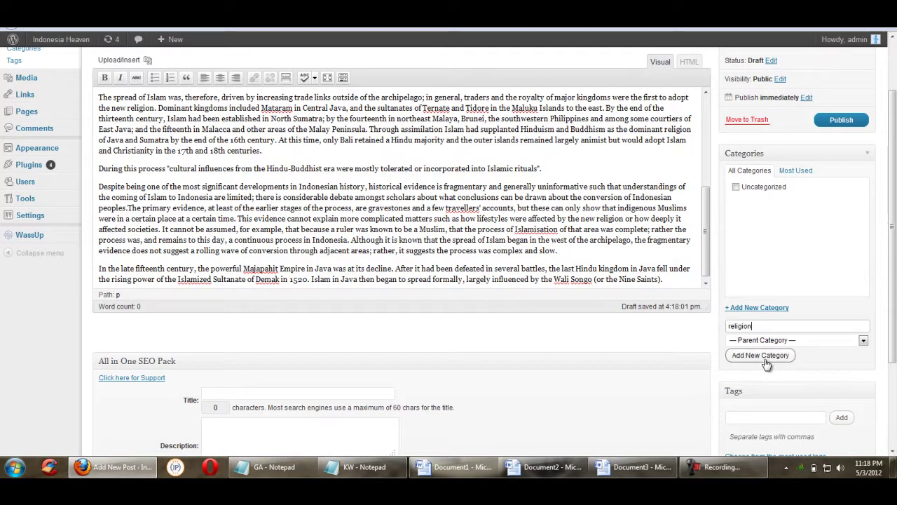
key("Return")
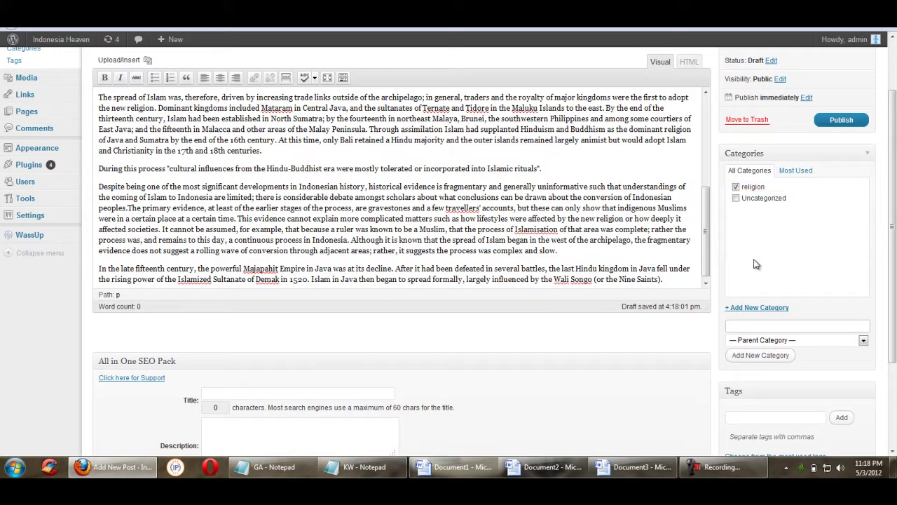
Publish the post and view it on the Indonesia Heaven site.
mouse_move(893, 225)
left_mouse_down()
mouse_move(892, 336)
mouse_move(893, 231)
left_mouse_up()
left_click(834, 186)
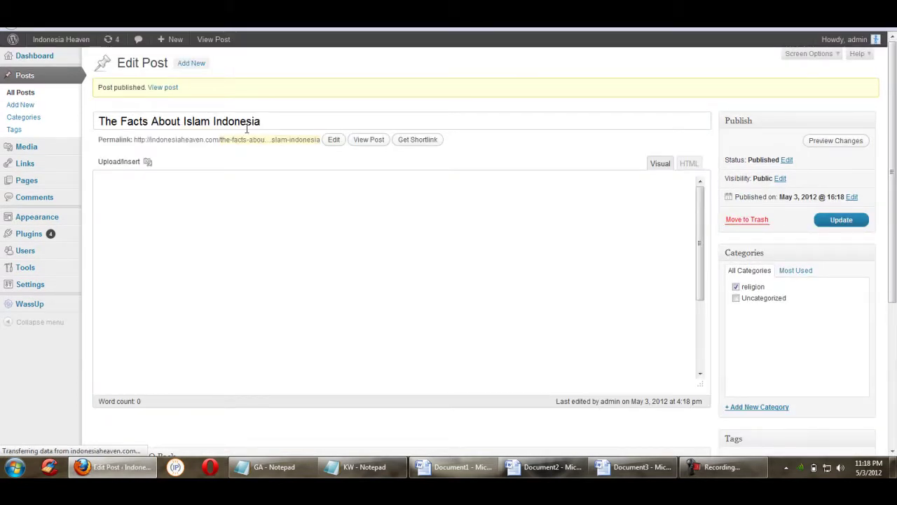
left_click(366, 141)
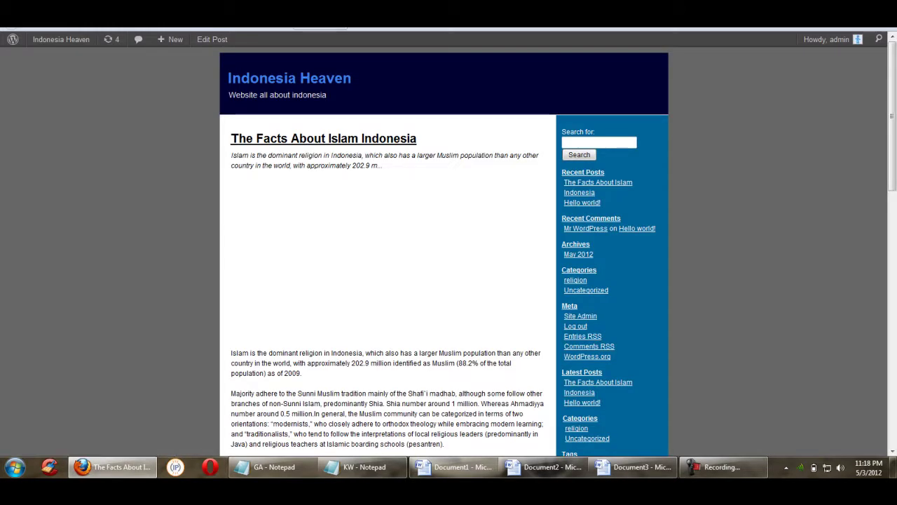
Search Google for "keyword density" in a new browser tab and open the seobook.com Free Keyword Density Analyzer Tool.
key("ctrl+t")
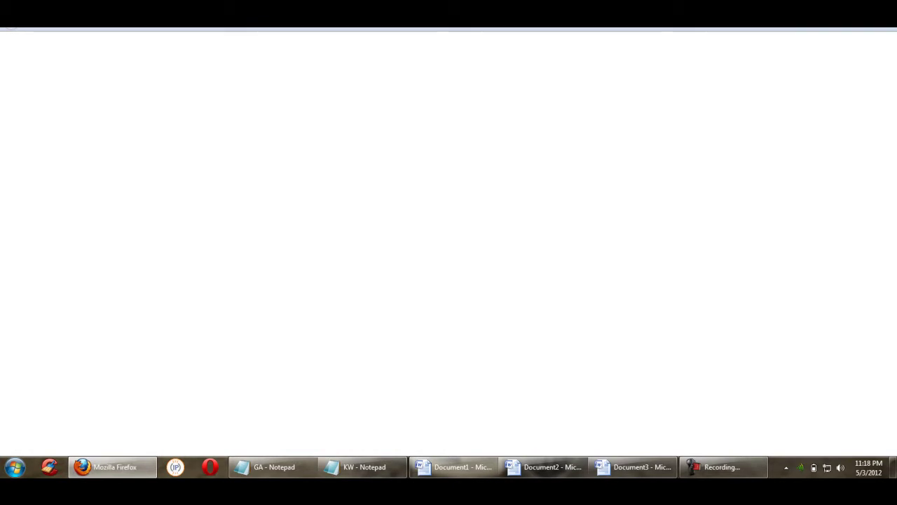
key("Return")
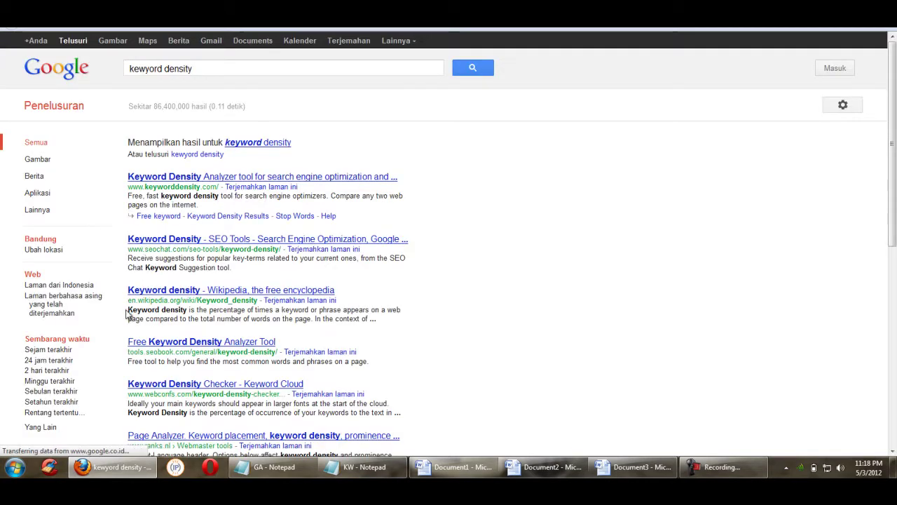
left_click(138, 347)
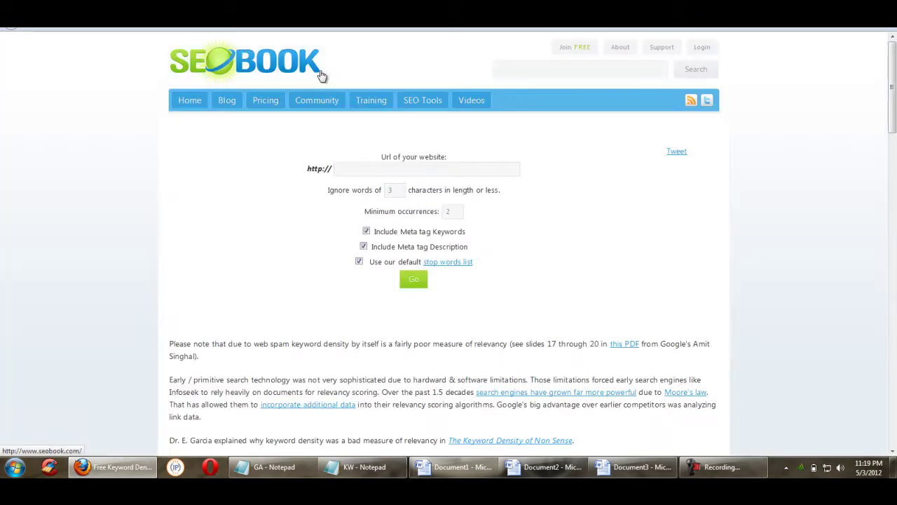
left_click(357, 163)
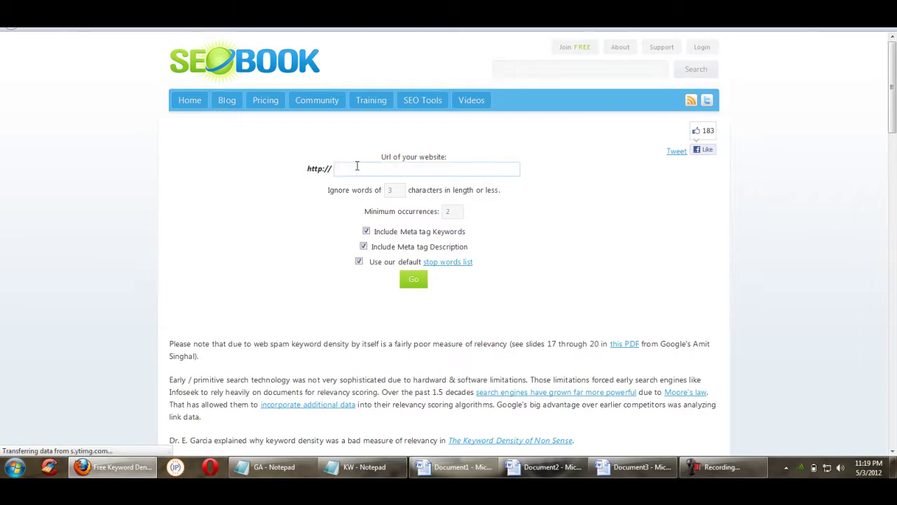
type("http://indonesiaheaven.com/the-facts-about-islam-indonesia")
left_click_drag(351, 169, 301, 170)
key("BackSpace")
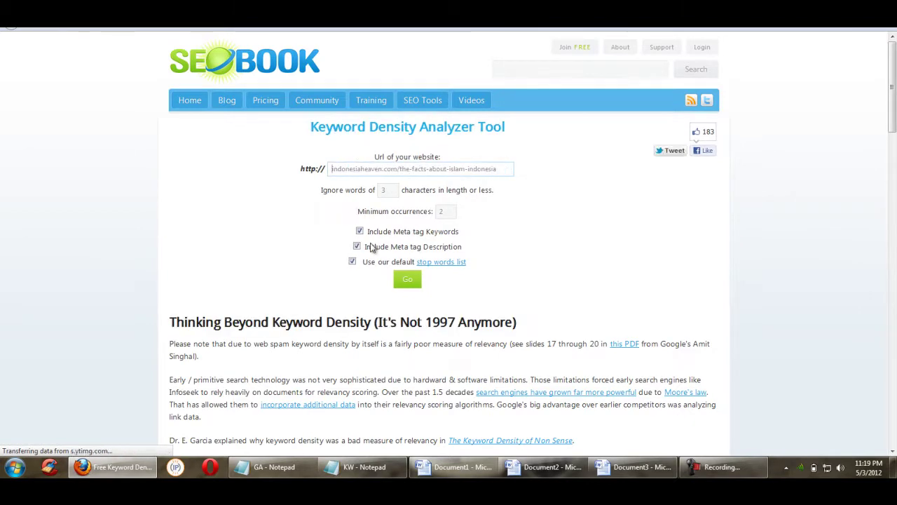
left_click(367, 284)
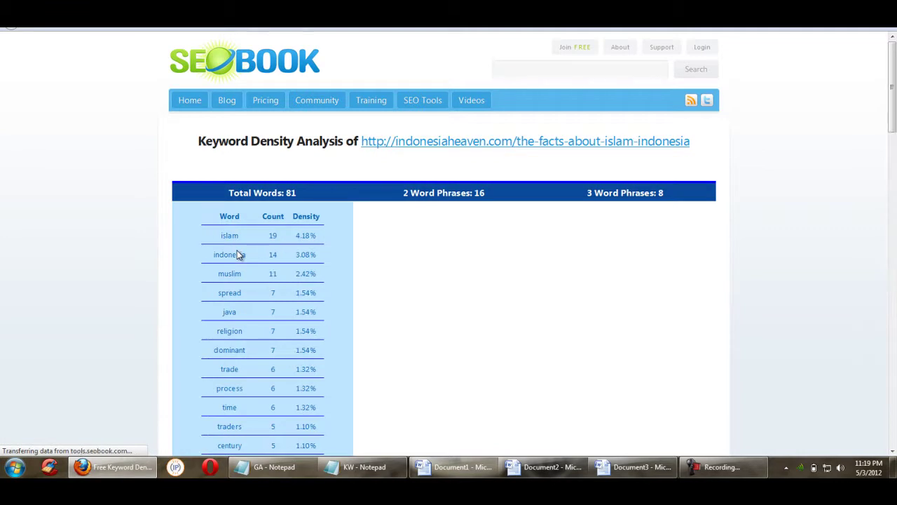
Examine the word, two-word and three-word density tables, especially the counts and percentages for "islam" and "indonesia".
scroll(215, 236, "down", 1)
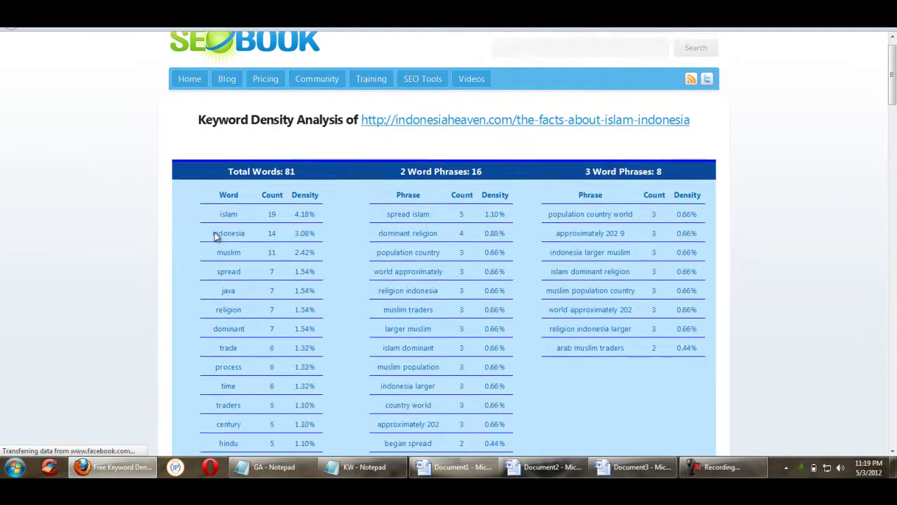
scroll(214, 235, "down", 1)
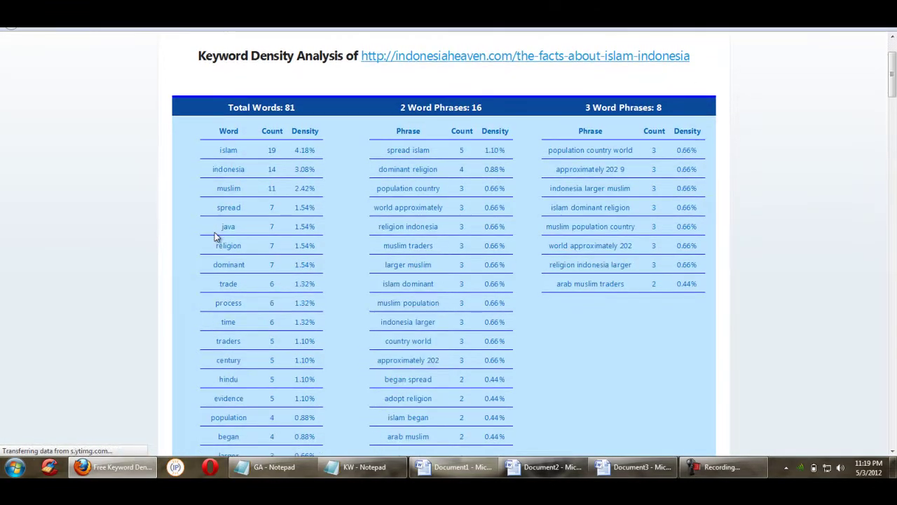
scroll(214, 236, "down", 1)
scroll(215, 237, "down", 1)
scroll(214, 236, "up", 2)
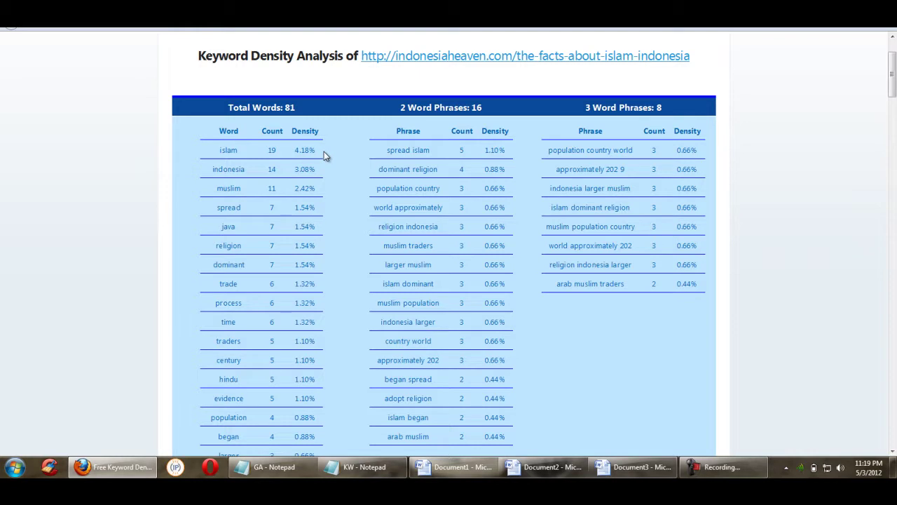
double_click(219, 150)
left_click(298, 156)
left_click(318, 152)
left_click_drag(199, 169, 251, 170)
left_click(248, 169)
scroll(296, 173, "down", 1)
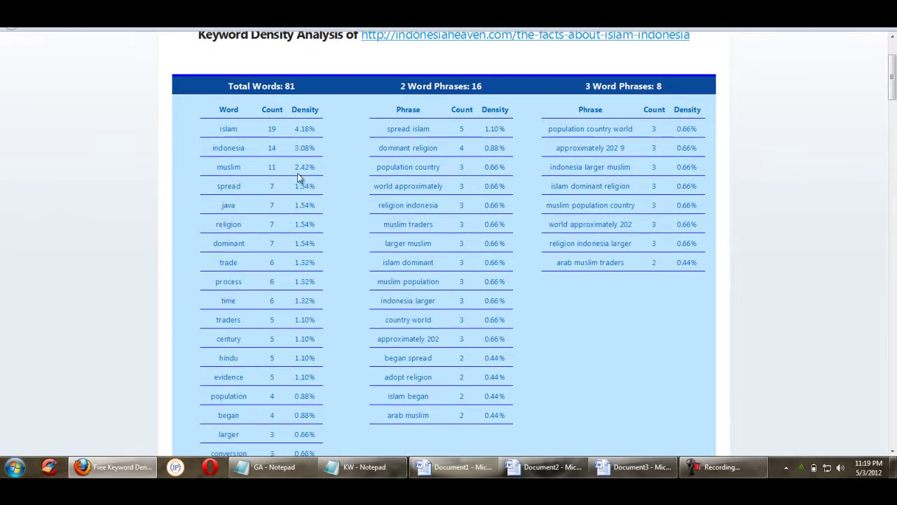
scroll(303, 172, "down", 1)
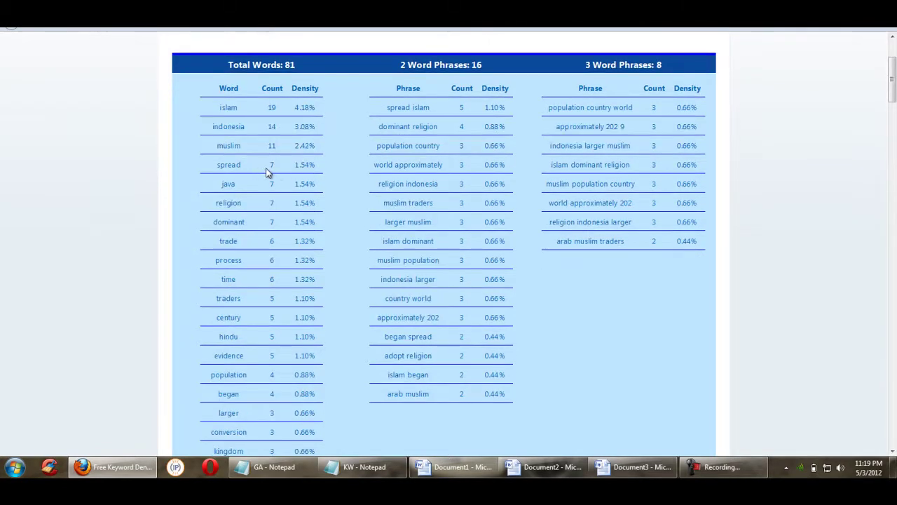
scroll(296, 174, "down", 10)
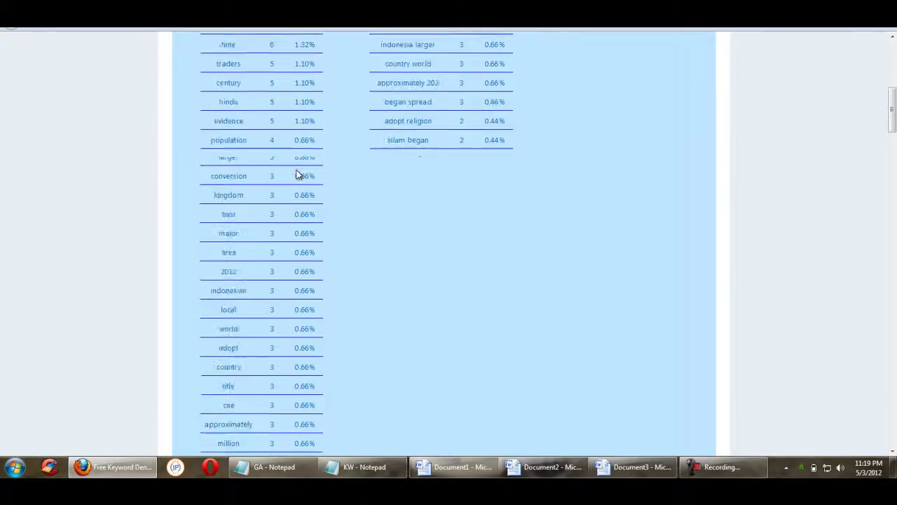
scroll(296, 173, "down", 10)
Search the results page for the phrase "islam indonesia", then clear and close the page search.
key("ctrl+f")
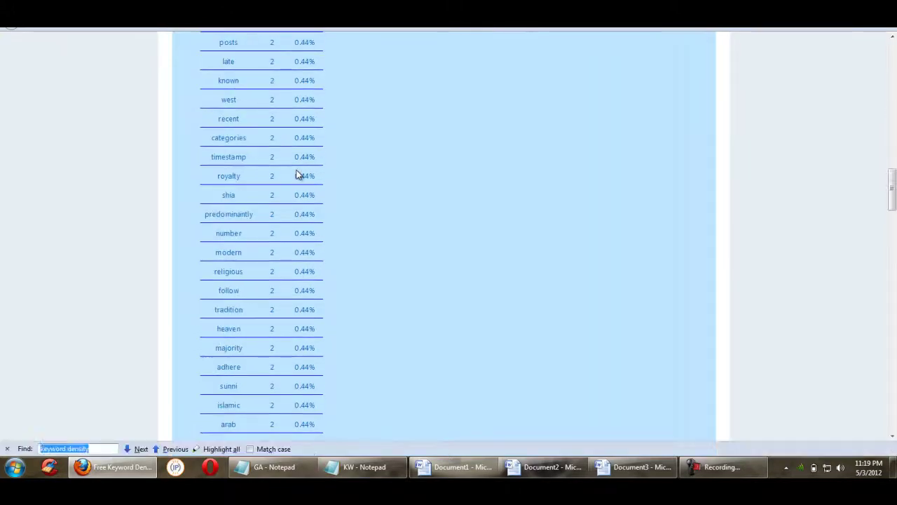
type("islam indonesia")
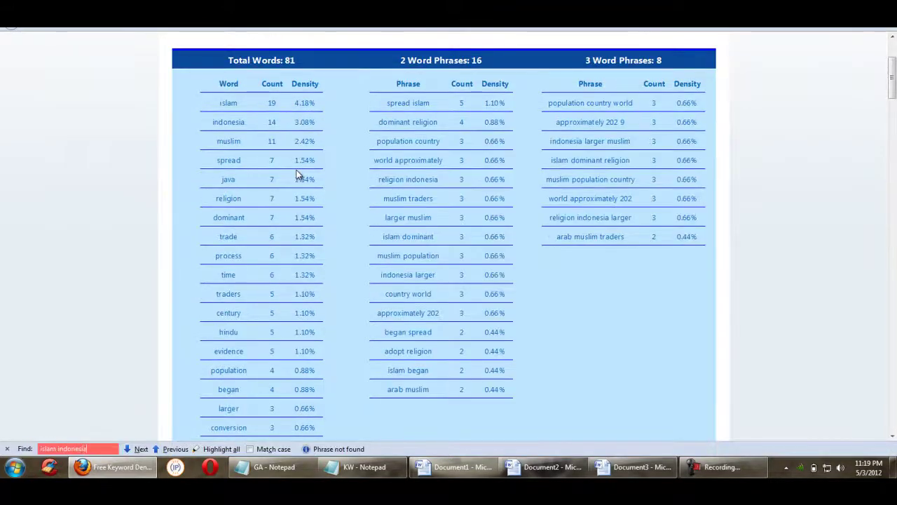
key("ctrl+a")
key("BackSpace")
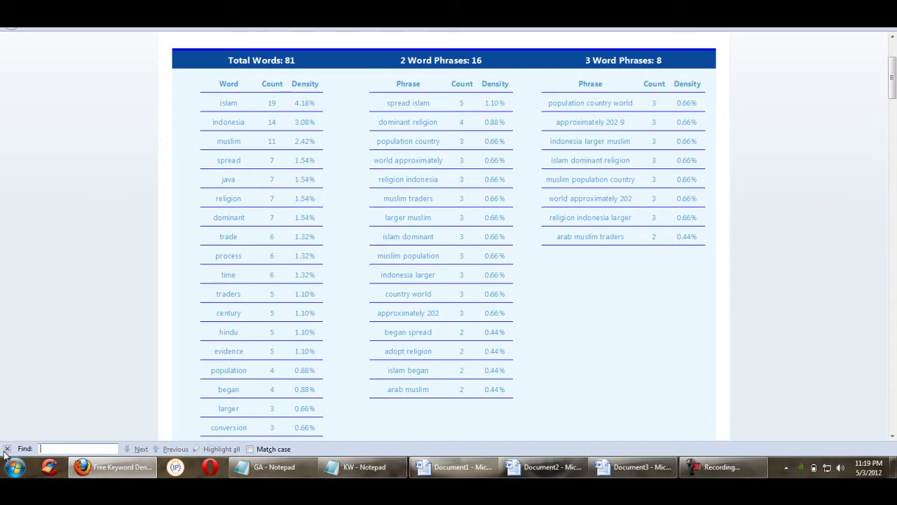
left_click(7, 448)
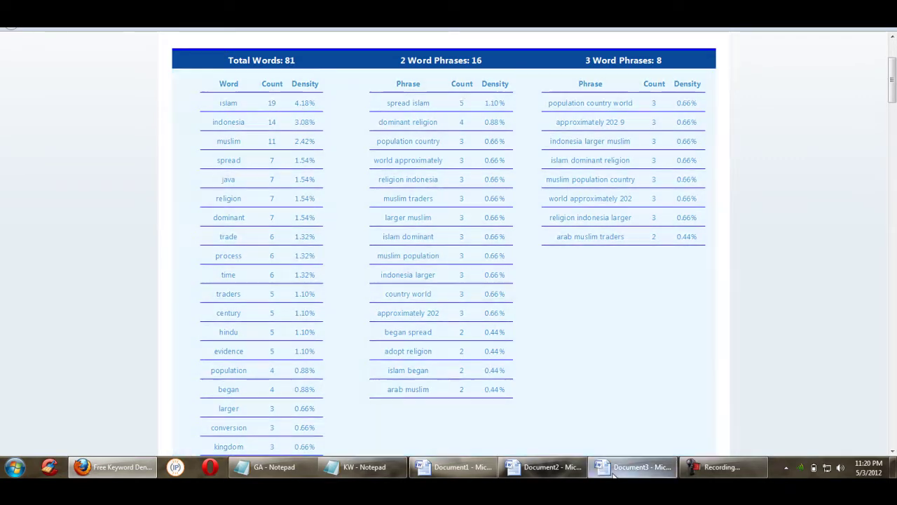
Switch to the Word article and insert "Facts about islam indonesia:" at the start of the first paragraph.
mouse_move(614, 474)
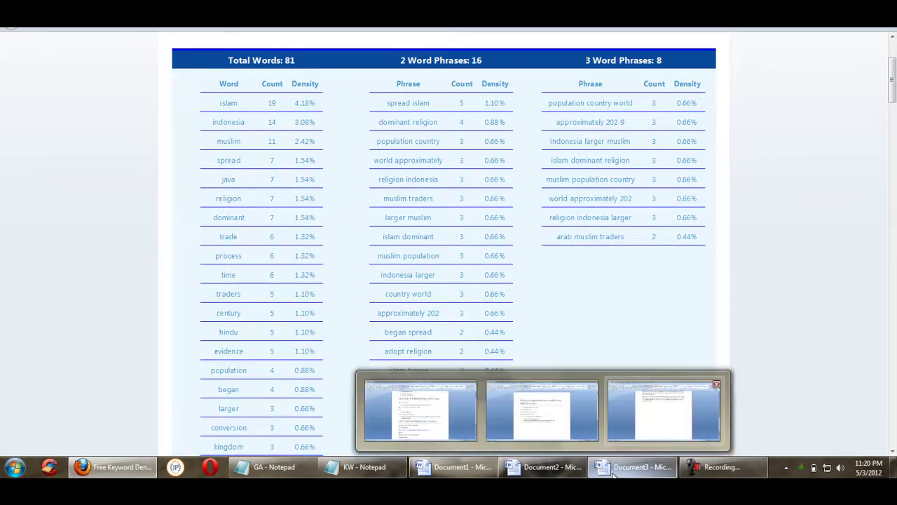
left_click(631, 467)
left_click(567, 273)
left_click_drag(892, 315, 892, 122)
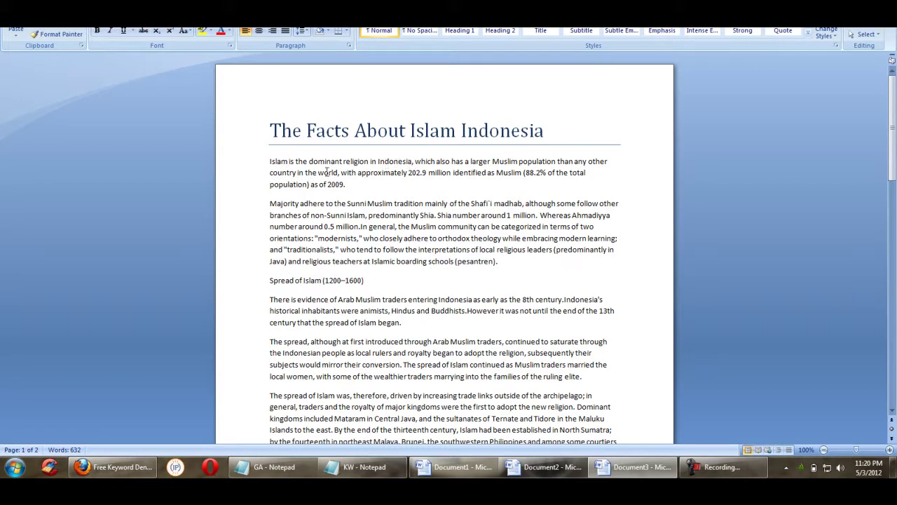
type("Facts abo")
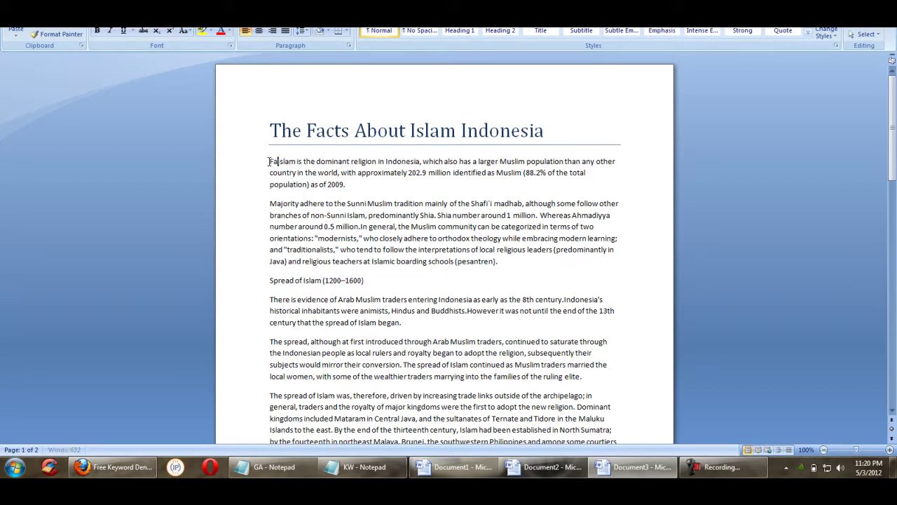
type("ut islam indonesi")
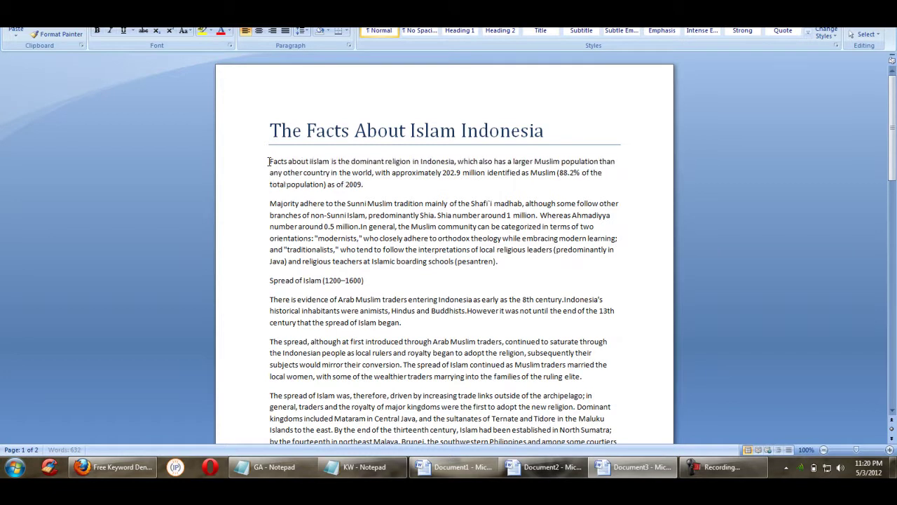
type("a:")
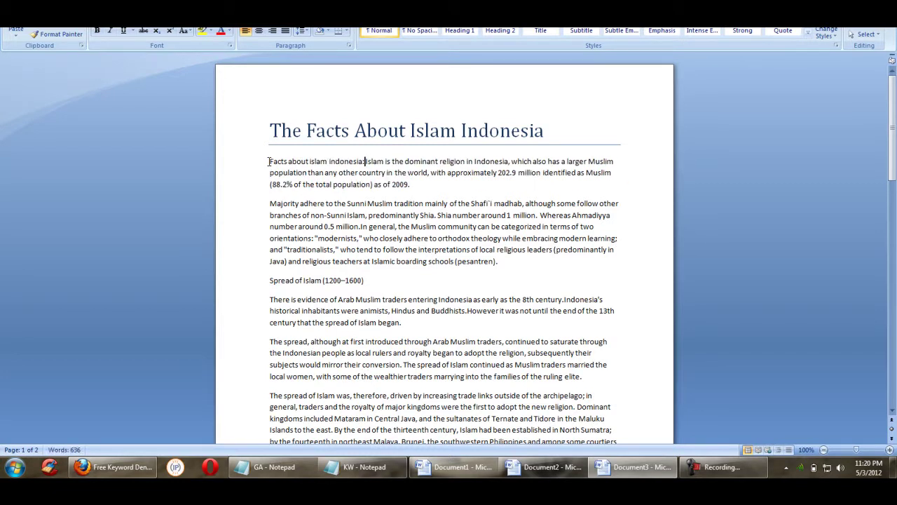
Add the sentence "Islam Indonesia is the largest country of islam." at the end of the first paragraph.
key("ctrl+shift+Left")
key("ctrl+shift+Left")
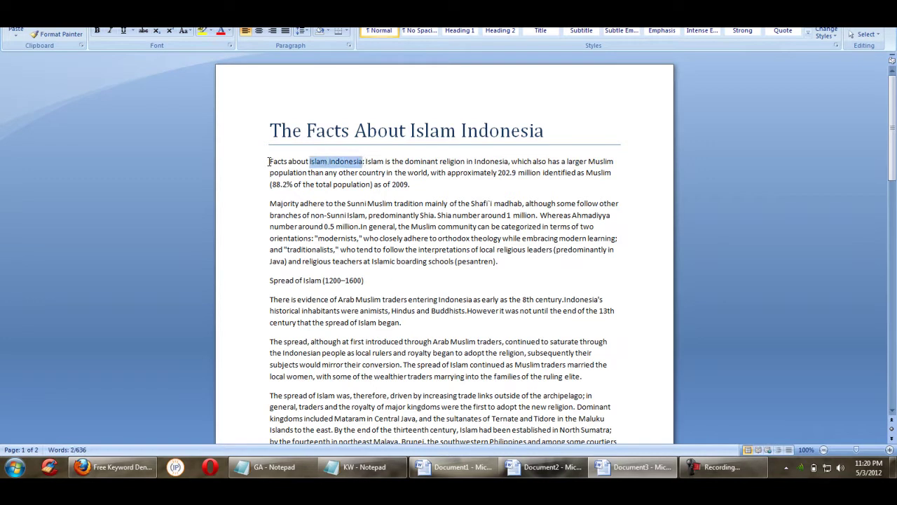
key("Right")
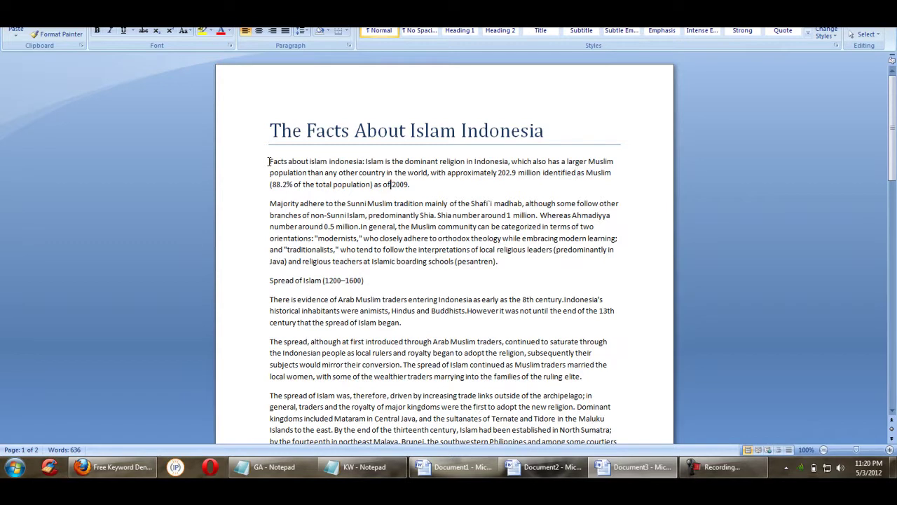
type(".  Islam Indonesia")
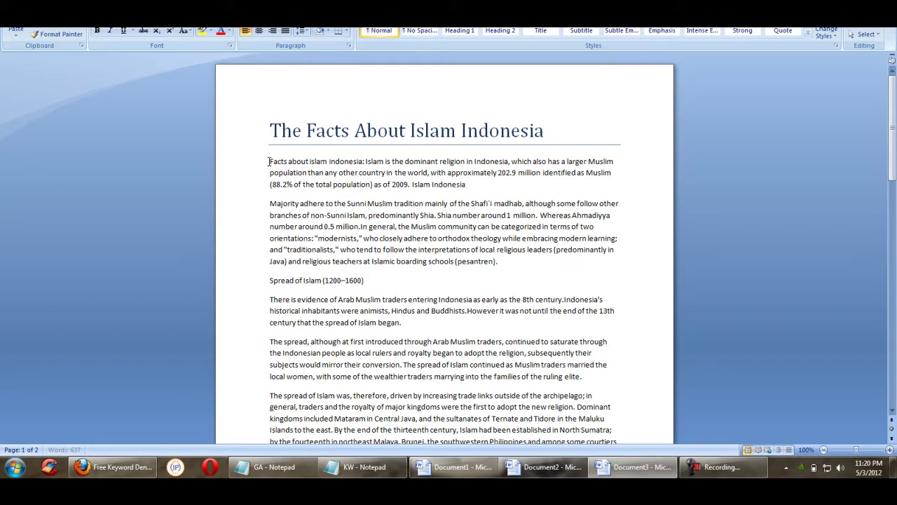
type(" is the largest country of islam.")
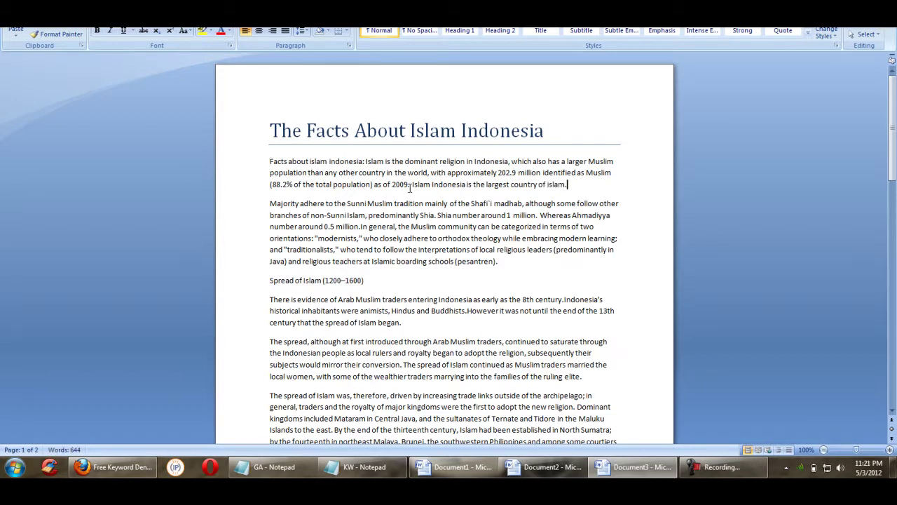
left_click_drag(406, 184, 467, 183)
left_click(438, 184)
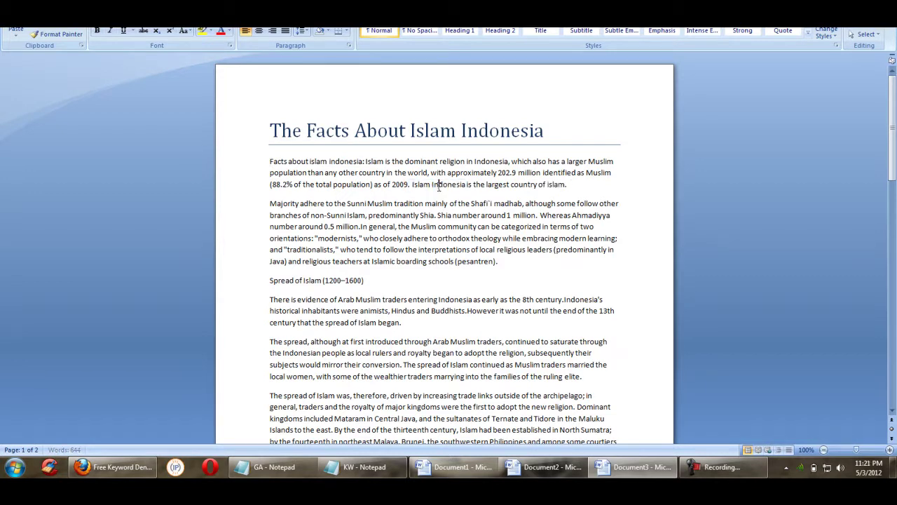
Insert "Islam indonesia" after "Majority" at the start of the second paragraph, with a lowercase "i" in "indonesia".
left_click(300, 203)
type("Islam Indon")
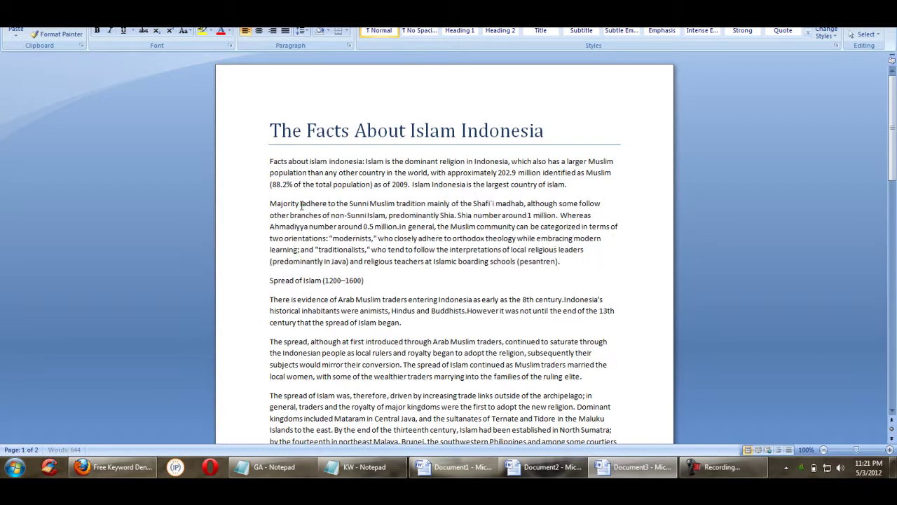
key("BackSpace")
key("BackSpace")
key("BackSpace")
key("BackSpace")
key("BackSpace")
key("BackSpace")
key("BackSpace")
key("BackSpace")
key("BackSpace")
key("BackSpace")
key("BackSpace")
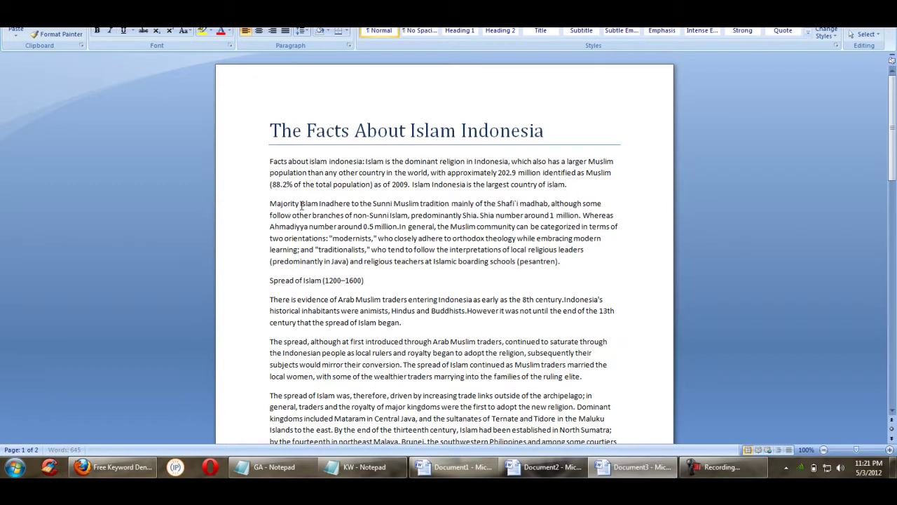
type("Islam indonesia")
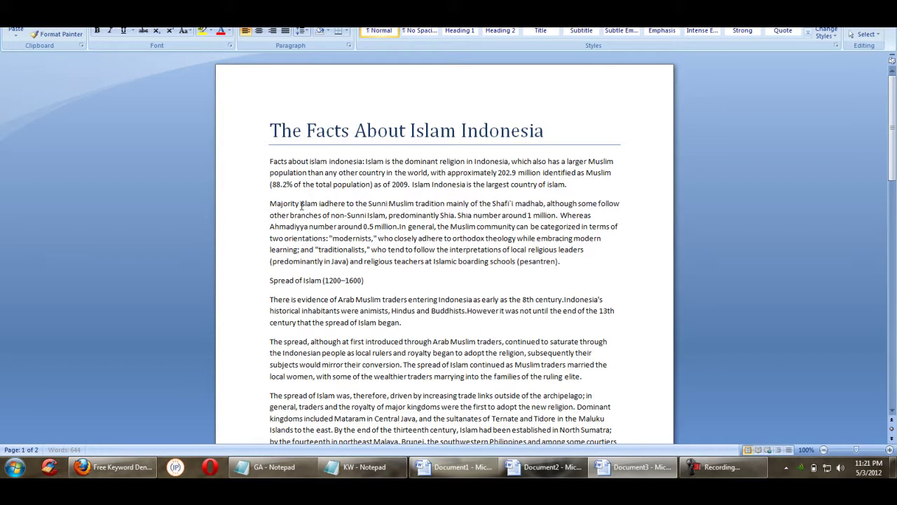
Insert "indonesia" after "non-Sunni Islam" in the second paragraph, keeping the comma before "predominantly Shia".
key("Right")
key("Right")
key("Right")
key("Right")
key("Right")
key("Right")
key("Right")
key("Right")
key("Right")
key("Right")
key("Right")
key("Right")
key("Right")
key("Right")
key("Right")
key("Right")
key("Right")
key("Right")
key("Right")
key("Right")
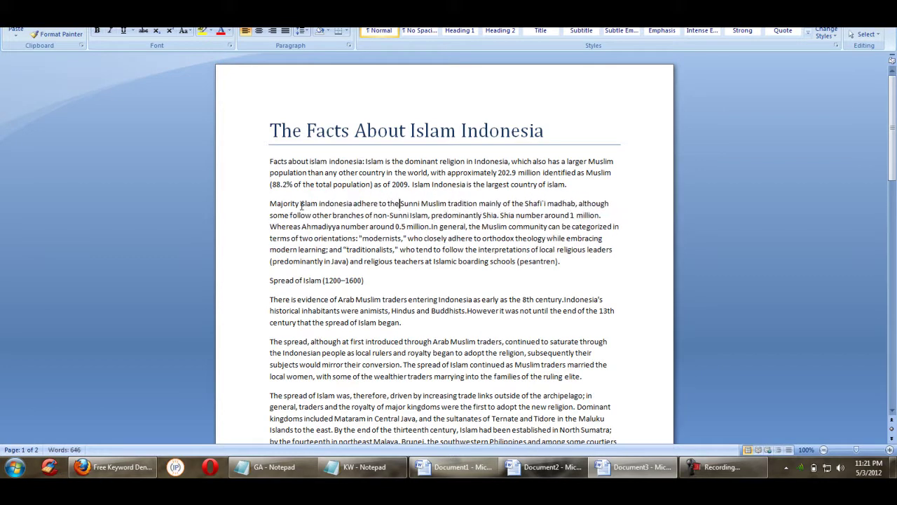
key("Right")
key("Right")
key("Right")
key("Right")
key("Right")
key("Right")
key("Right")
key("Right")
key("Right")
key("Right")
key("Right")
key("Right")
key("Right")
key("Right")
key("Right")
key("Right")
key("Right")
key("Right")
key("Right")
key("Right")
key("Right")
key("Right")
key("Right")
key("Right")
key("Right")
key("Right")
key("Right")
key("Right")
key("Right")
key("Right")
key("Right")
type("indonesia,")
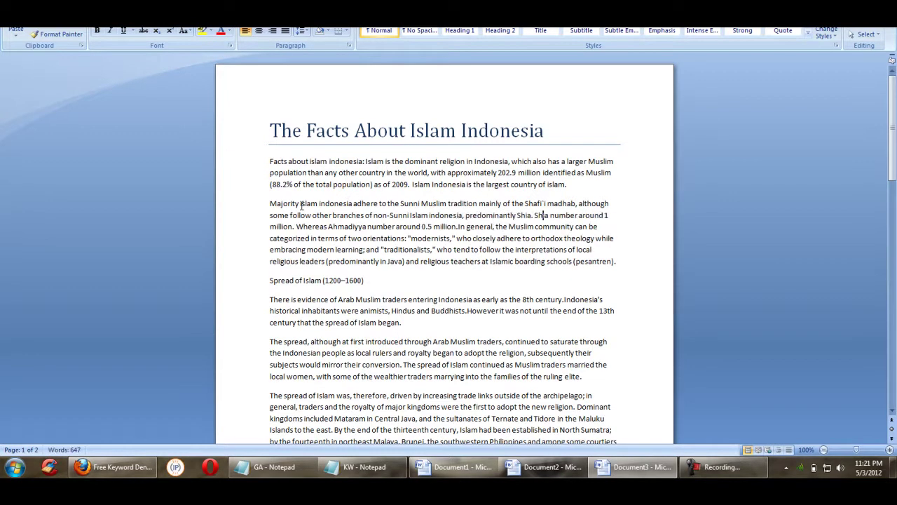
Insert "Indonesia" after "Spread of Islam" in the section heading line, before "(1200–1600)".
key("Right")
key("Right")
key("Right")
key("Right")
key("Right")
key("Right")
key("Right")
key("Right")
key("Right")
key("Right")
key("Right")
key("Right")
key("Right")
key("Right")
key("Right")
key("Right")
key("Right")
key("Right")
key("Right")
key("Right")
key("Right")
key("Right")
key("Right")
key("Right")
key("Right")
key("Right")
key("Right")
key("Right")
key("Right")
key("Right")
key("Right")
key("Right")
key("Right")
key("Right")
key("Right")
key("Right")
key("Right")
key("Right")
key("Right")
key("Right")
key("Right")
key("Right")
key("Right")
key("Right")
key("Right")
key("Right")
key("Right")
key("Right")
key("Right")
key("Right")
key("Right")
key("Right")
key("Right")
key("Right")
key("Right")
key("Right")
key("Right")
key("Right")
key("Right")
key("Right")
key("Right")
key("Right")
key("Right")
key("Right")
key("Right")
key("Right")
key("Right")
key("Right")
key("Right")
key("Right")
key("Right")
key("Right")
key("Right")
key("Right")
key("Right")
key("Right")
key("Right")
key("Right")
key("Right")
key("Right")
key("Right")
key("Right")
key("Right")
key("Right")
key("Right")
key("Right")
key("Right")
key("Down")
type("Indonesia")
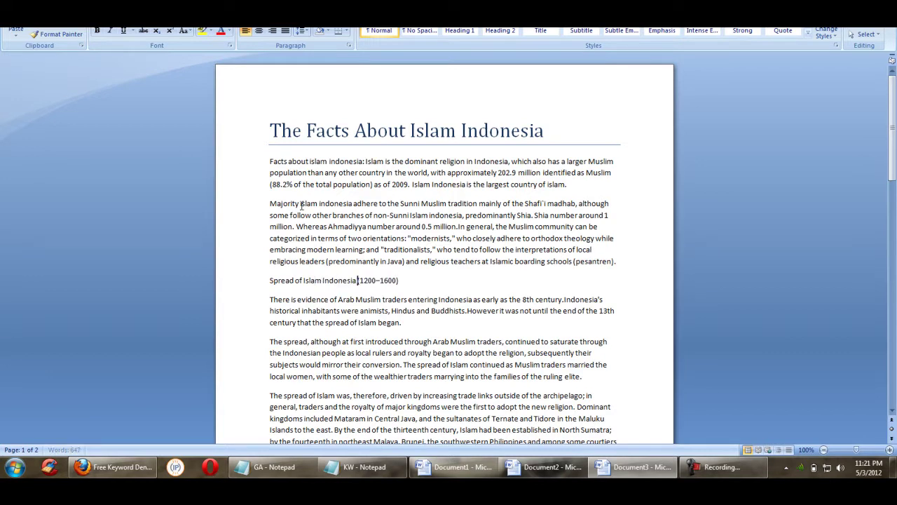
Insert "Islam" before "Indonesia's historical inhabitants" in the paragraph under the heading, with a lowercase "i" in "indonesia's".
key("ctrl+Down")
key("Right")
key("Right")
key("Right")
key("Right")
key("Right")
key("Right")
key("Right")
key("Right")
key("Right")
key("Right")
key("Right")
key("Right")
key("Right")
key("Right")
key("Right")
key("Right")
key("Right")
key("Right")
key("Right")
key("Right")
key("Right")
key("Right")
key("Right")
key("Right")
key("Right")
key("Right")
key("Right")
key("Right")
key("Right")
key("Right")
key("Right")
key("Right")
key("Right")
key("Right")
key("Right")
key("Right")
key("Right")
key("Right")
key("Right")
key("Right")
key("Left")
key("Left")
key("Left")
key("Left")
key("Left")
key("Left")
key("Left")
key("Left")
key("Left")
key("Left")
type("slam ")
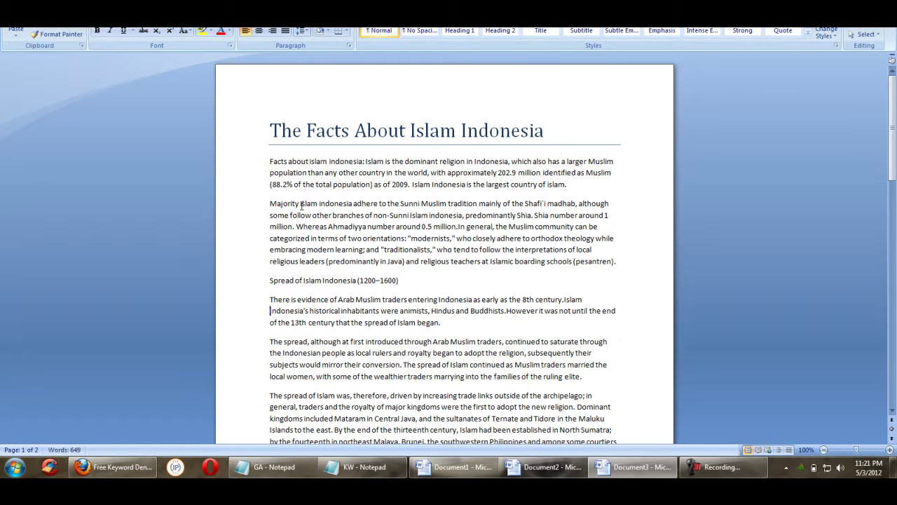
type("I")
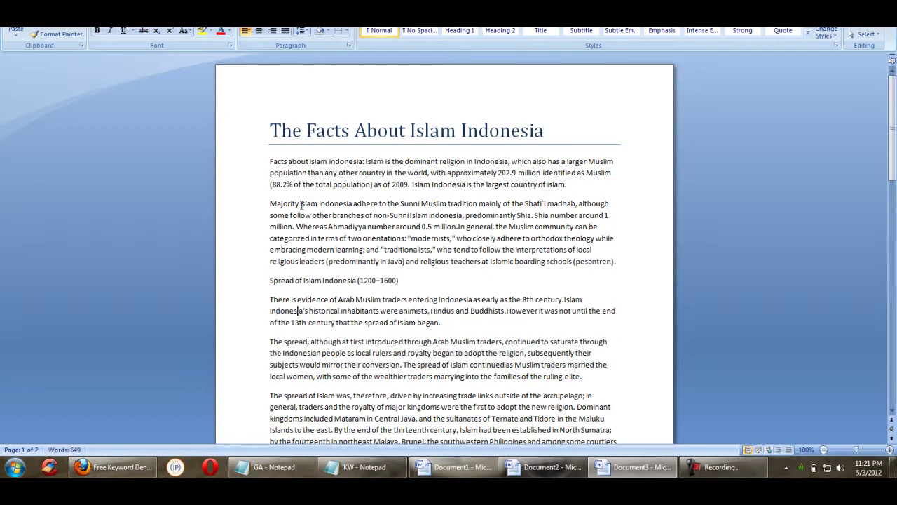
Insert "indonesia" after "the spread of Islam" and before "began" at the end of the paragraph under the heading.
key("ctrl+Right")
key("ctrl+Right")
key("ctrl+Right")
key("ctrl+Right")
key("ctrl+Right")
key("ctrl+Right")
key("ctrl+Right")
key("ctrl+Right")
key("ctrl+Right")
key("ctrl+Right")
key("ctrl+Right")
key("Left")
key("Left")
key("Left")
key("Left")
key("Left")
key("Left")
type("indonesia")
Insert "indonesia" after "The spread of Islam" and before "continued as Muslim traders" in the paragraph beginning "The spread, although".
key("Right")
key("Right")
key("Right")
key("Right")
key("Right")
key("Right")
key("Right")
key("Right")
key("Right")
key("Right")
key("Right")
key("Right")
key("Right")
key("Right")
key("Right")
key("Right")
key("Right")
key("Right")
key("Right")
key("Right")
key("Right")
key("Right")
key("Right")
key("Right")
key("Right")
key("Right")
key("Right")
key("Right")
key("Right")
key("Right")
key("Right")
key("Right")
key("Right")
key("Right")
key("Right")
key("Right")
key("Right")
key("Right")
key("Right")
key("Right")
key("Right")
key("Right")
key("Right")
key("Right")
key("Right")
key("Right")
key("Right")
key("Right")
key("Right")
key("Right")
key("Right")
key("Right")
type("indonesia")
Insert "indonesia" after "The spread of Islam" and before "was, therefore" in the following paragraph, with a space on either side.
key("Right")
key("Right")
key("Right")
key("Right")
key("Right")
key("Right")
key("Right")
key("Right")
key("Down")
key("Down")
key("Up")
left_click(334, 410)
type("indonesia")
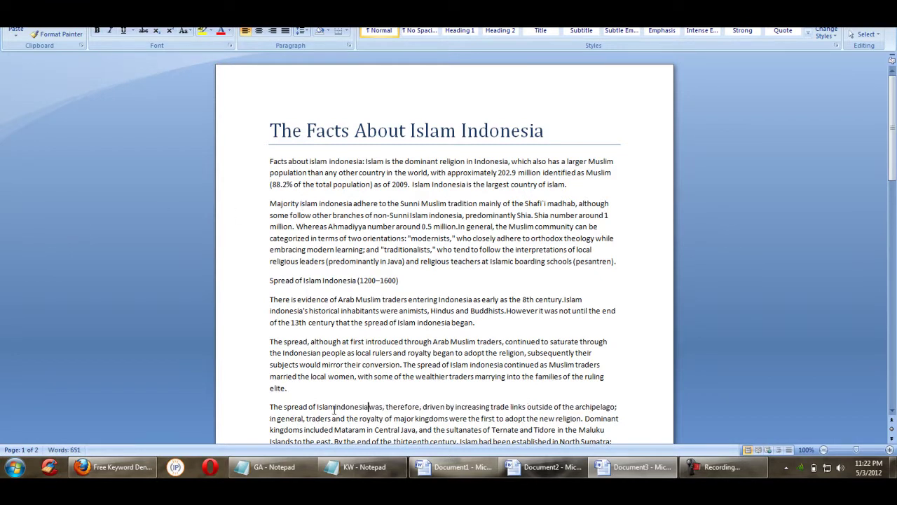
key("Left")
key("Left")
key("Left")
key("Left")
key("Left")
key("Left")
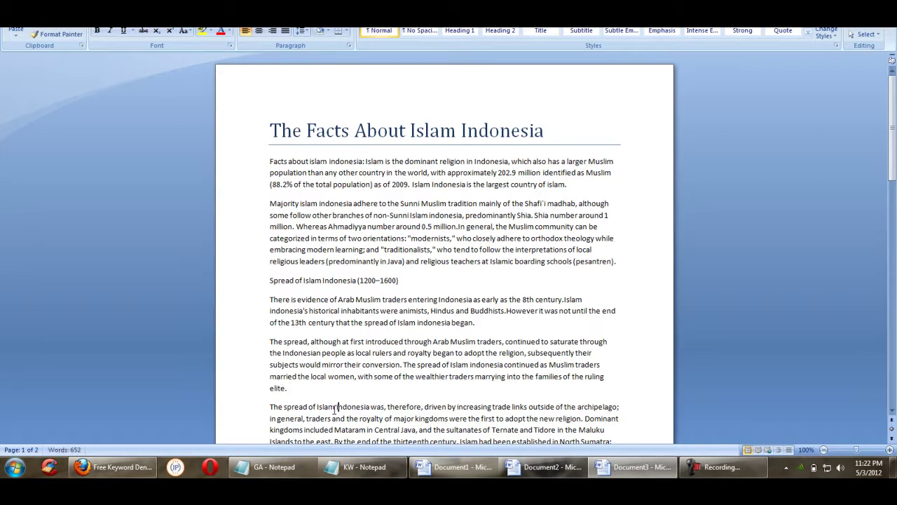
Copy the whole revised article, replace the body of the WordPress post in Firefox with it, and update the post.
scroll(334, 410, "down", 3)
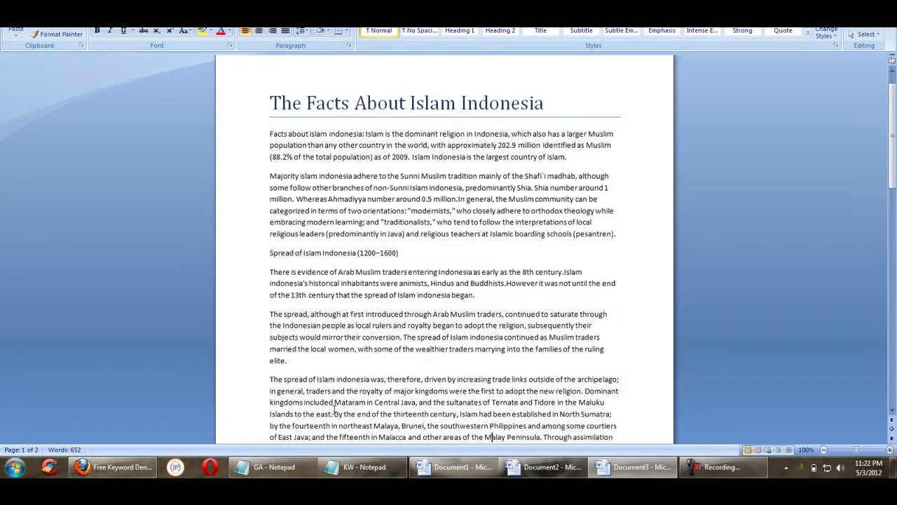
scroll(334, 410, "down", 5)
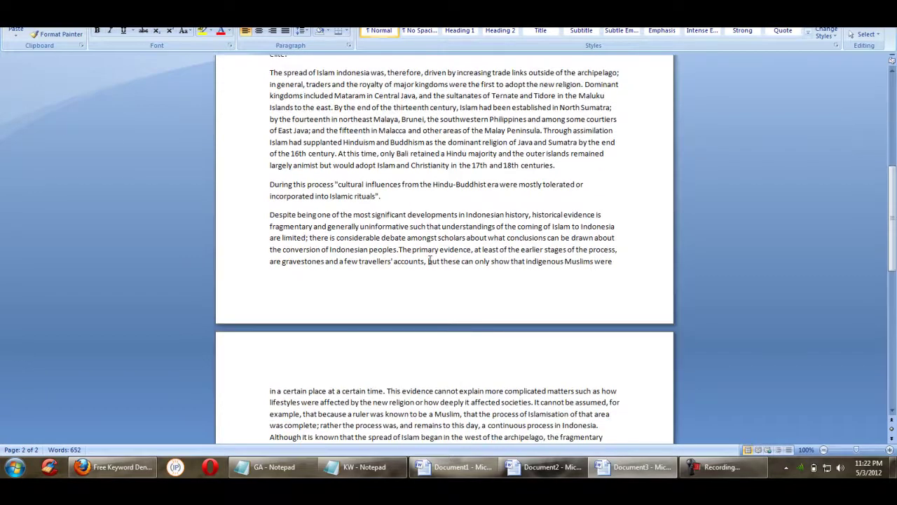
scroll(404, 263, "down", 2)
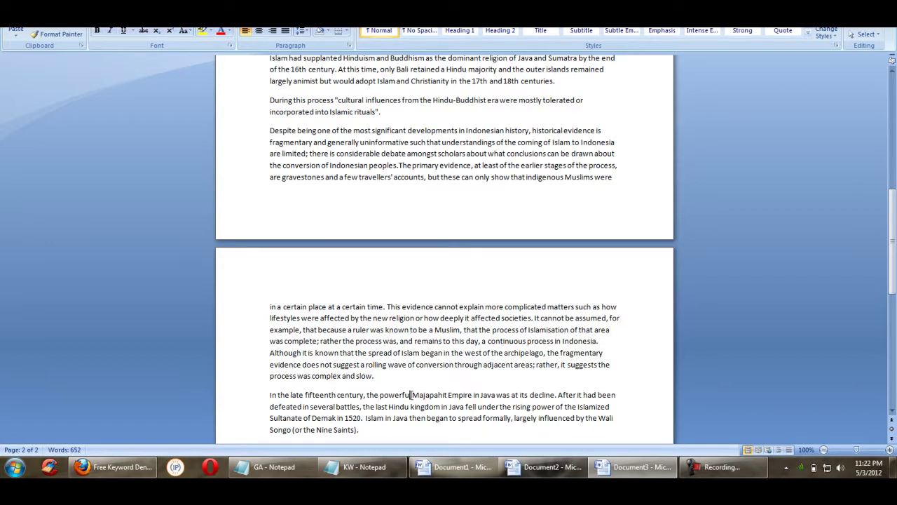
key("ctrl+a")
left_click(115, 467)
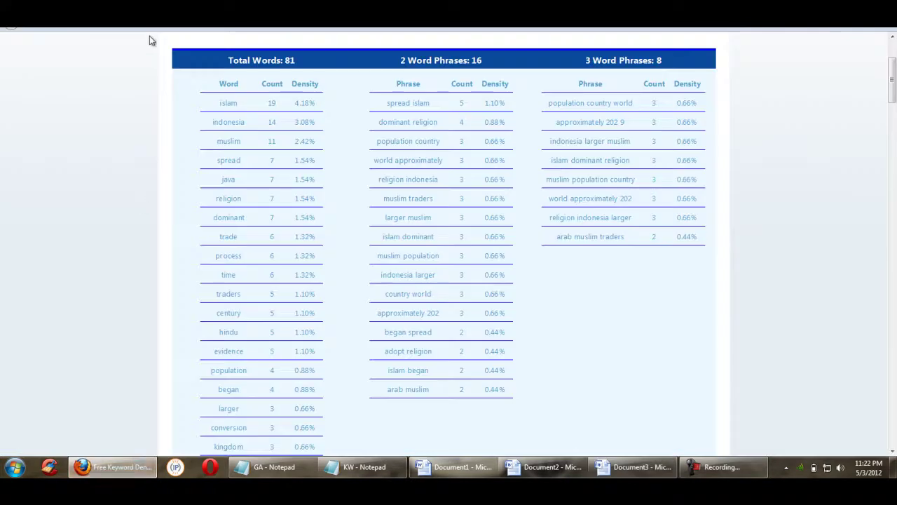
key("ctrl+Tab")
left_click(251, 285)
key("ctrl+a")
key("ctrl+v")
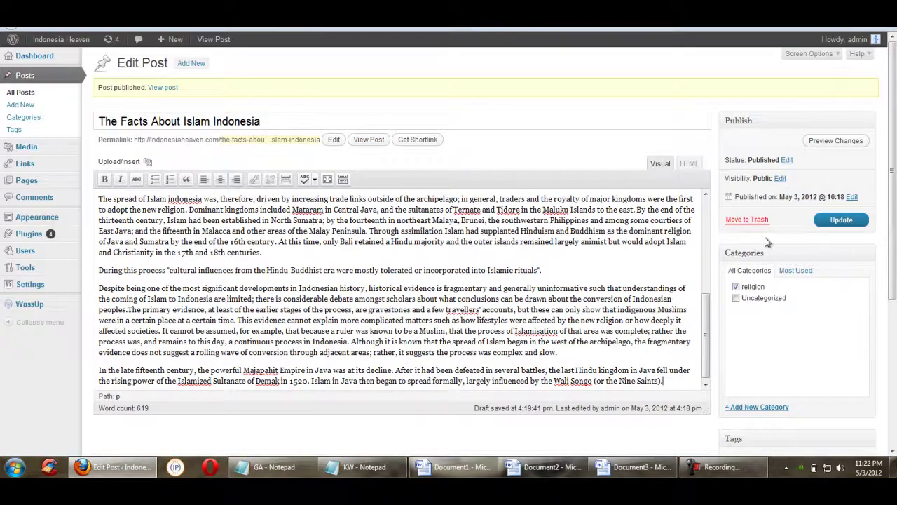
left_click(839, 220)
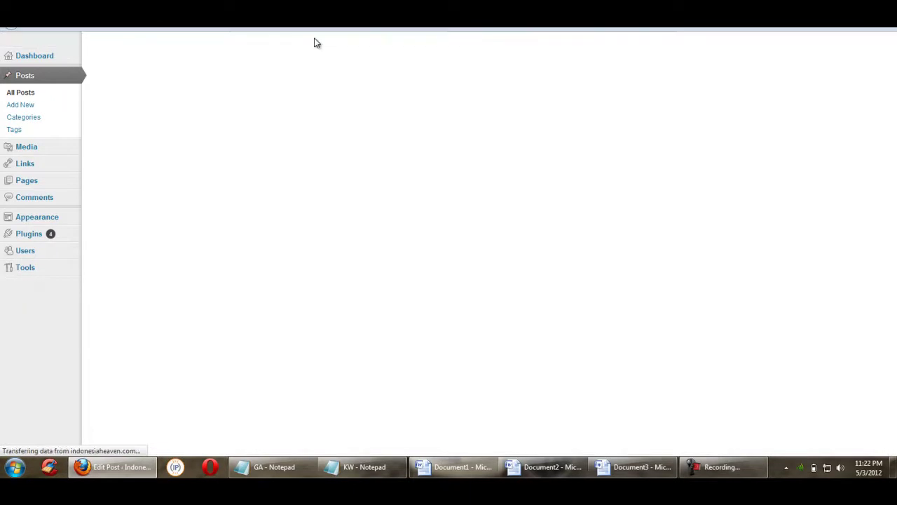
Rerun the SEO Book keyword density analysis of the article page and examine the density of the phrase "islam indonesia".
key("ctrl+Tab")
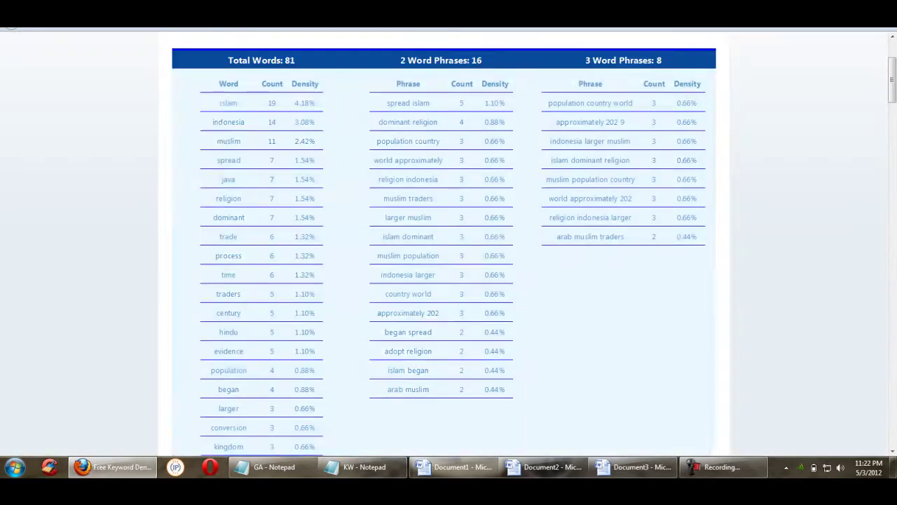
scroll(351, 151, "up", 4)
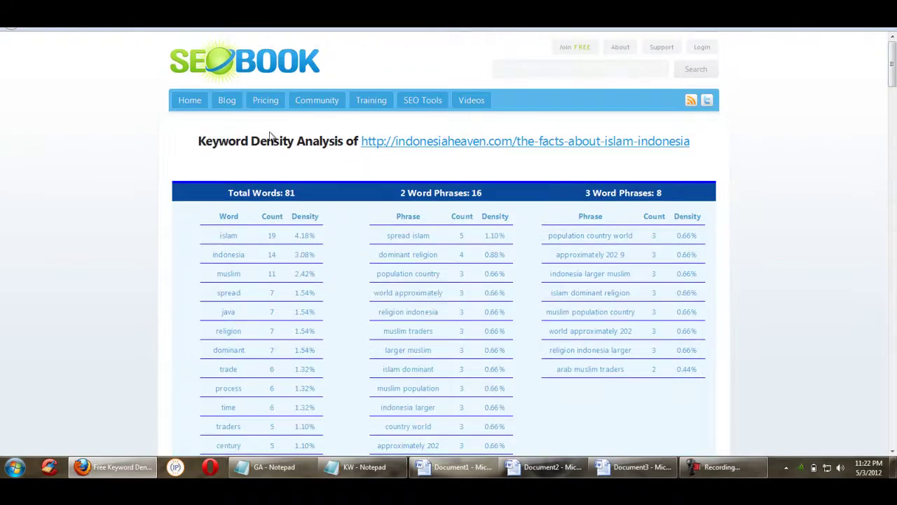
left_click(10, 26)
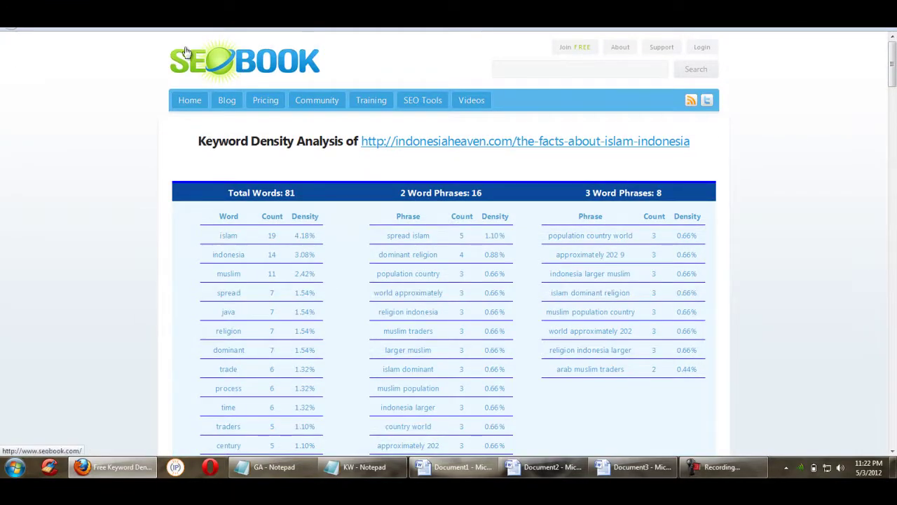
left_click(387, 280)
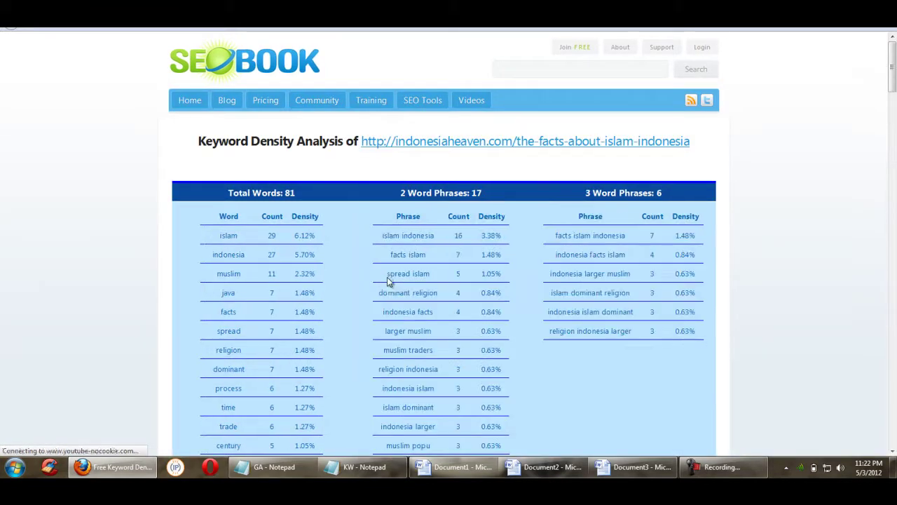
left_click_drag(411, 236, 500, 240)
left_click(501, 241)
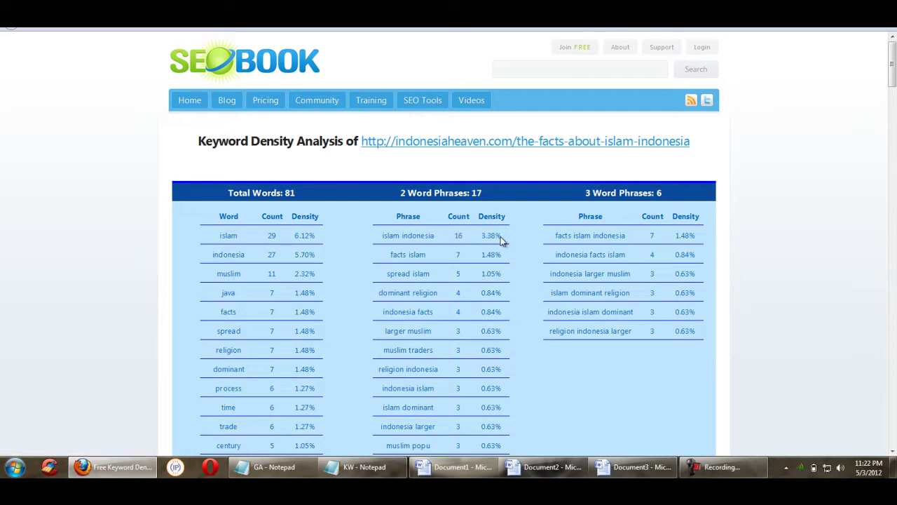
left_click_drag(501, 241, 375, 238)
left_click(374, 238)
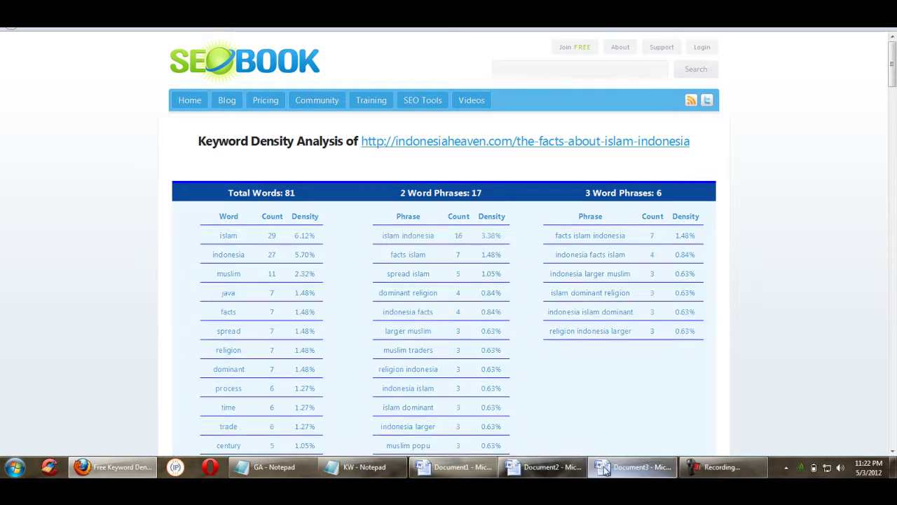
In the Word article-rules document, add the unnumbered line "Keyword density % an jumlah kata yang akan kita target dari jumlah kata" below rule 3.
left_click(604, 468)
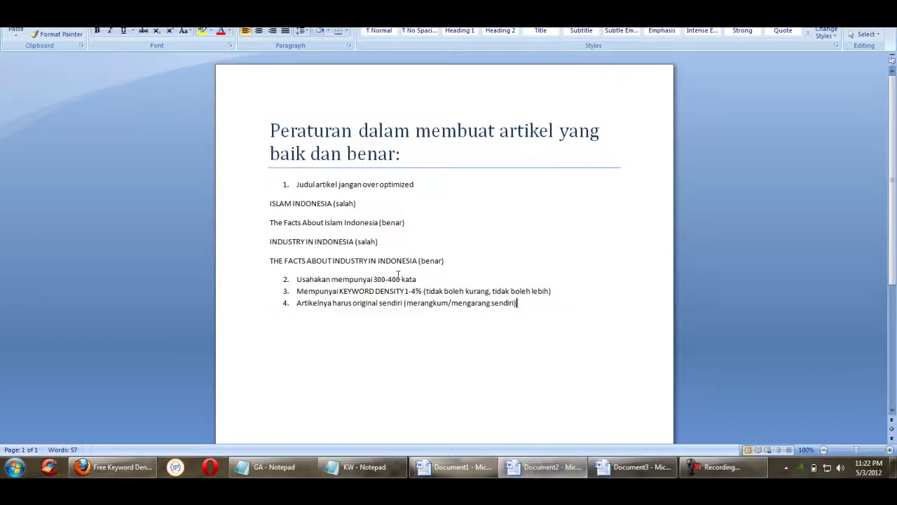
left_click(577, 293)
key("Return")
key("Return")
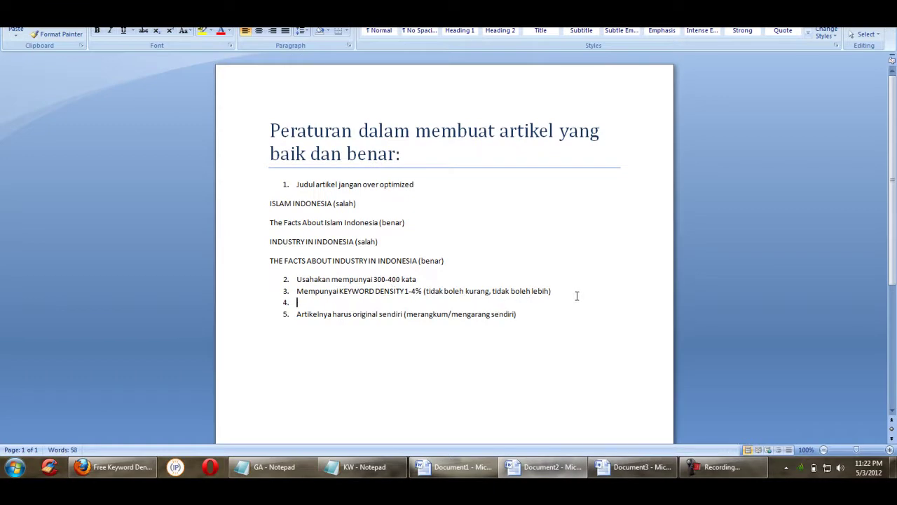
type("Keyword density")
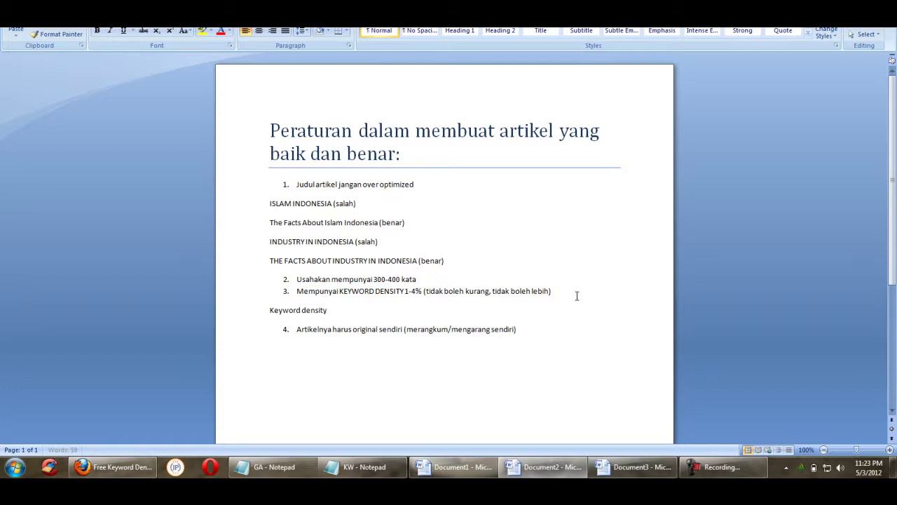
type(" % an jumlah kata yang akan kita target dari jumlah kata")
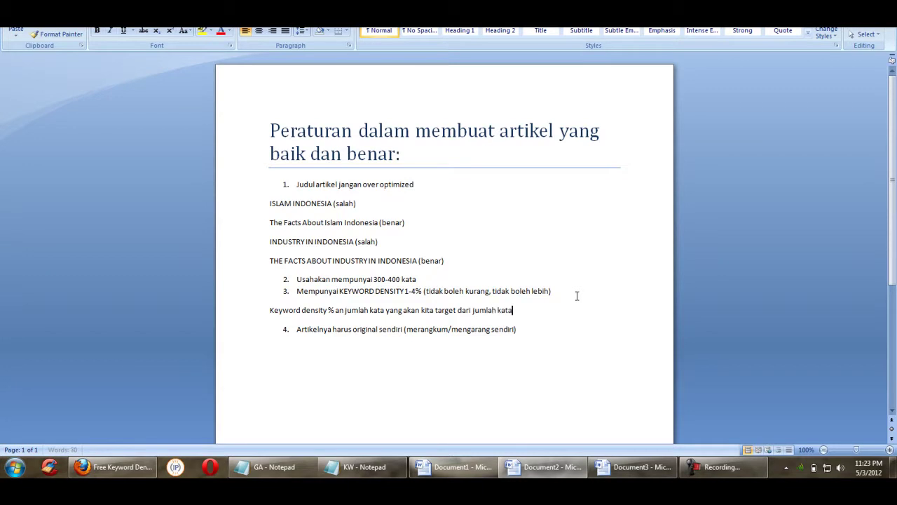